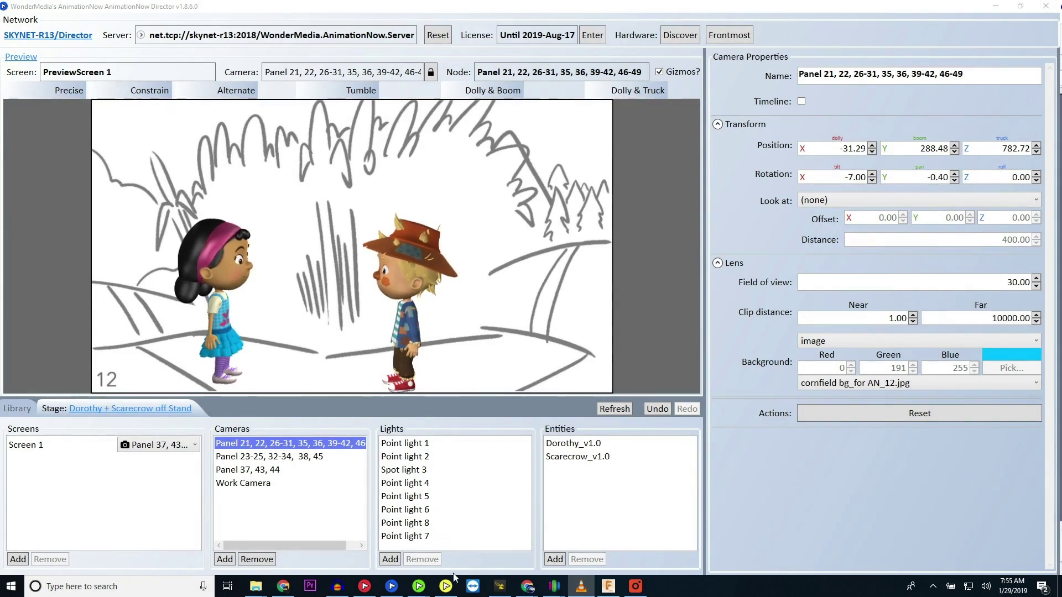
Open the timeline and start a WAV speech import on Dorothy's track.
{"action": "left_click", "coordinate": [446, 586]}
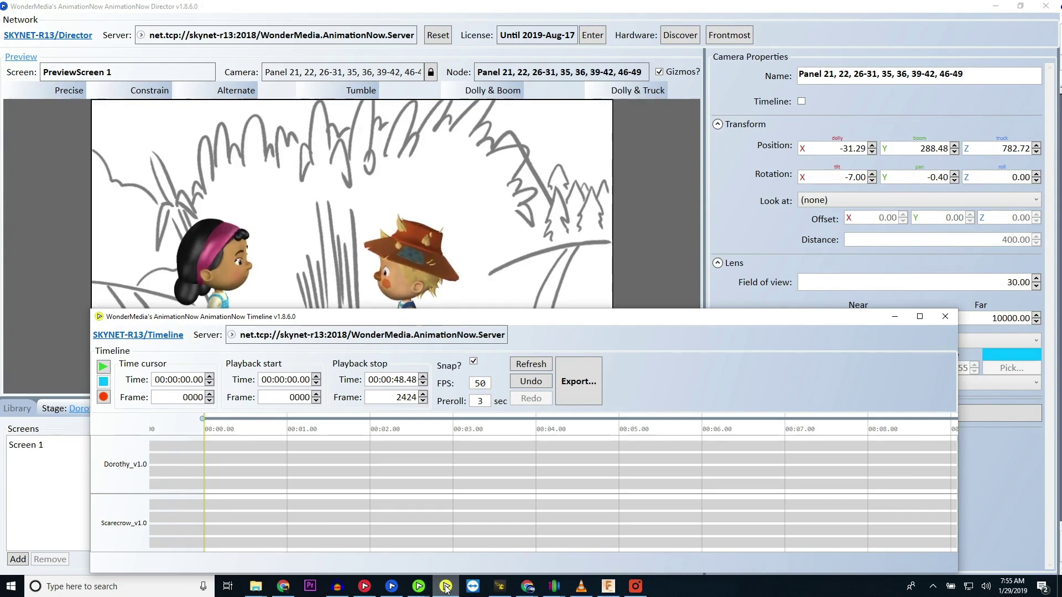
{"action": "left_click", "coordinate": [212, 464]}
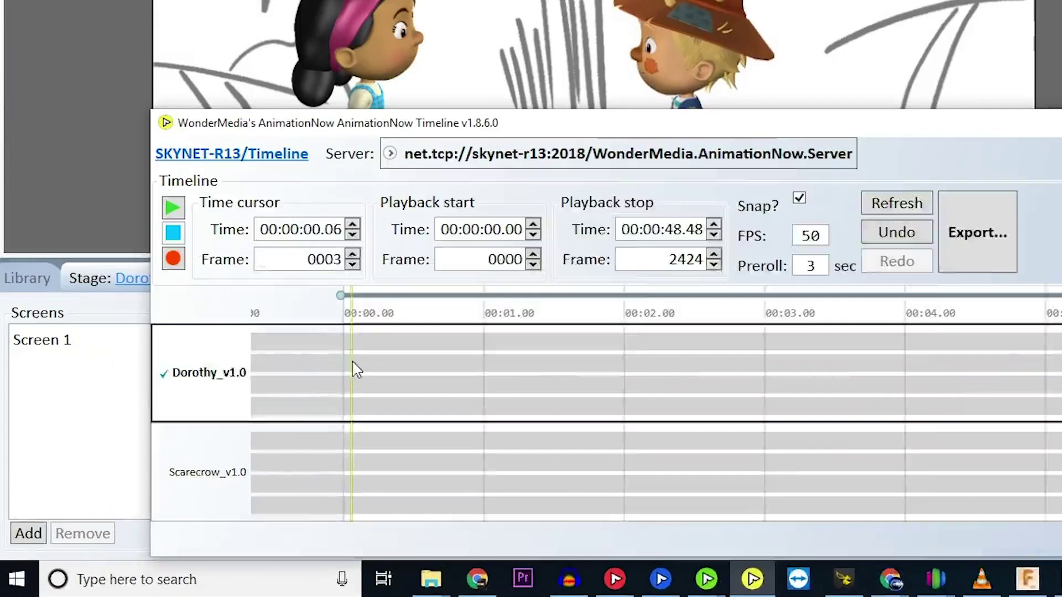
{"action": "right_click", "coordinate": [353, 363]}
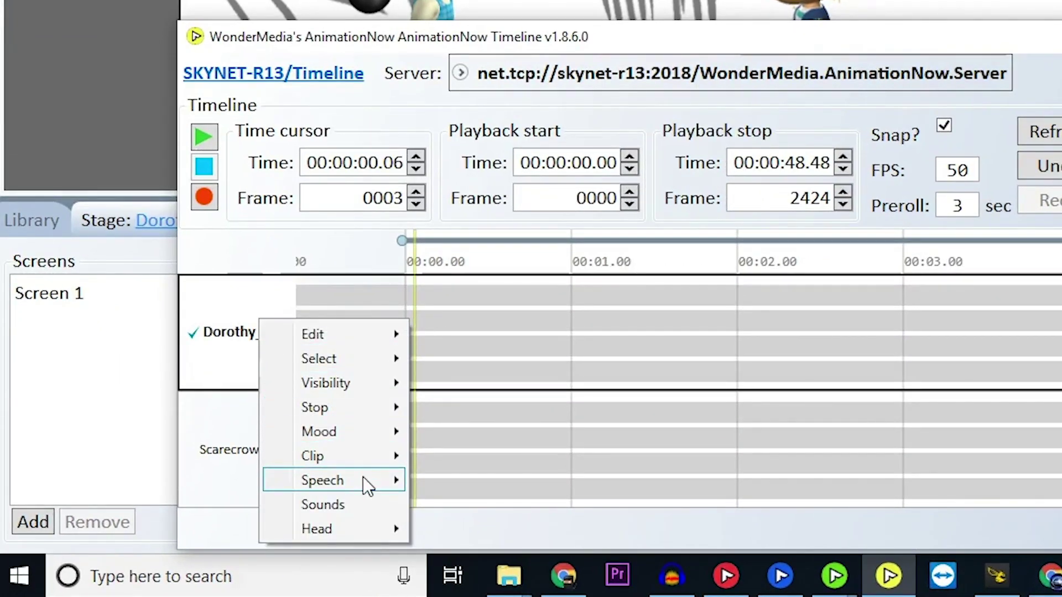
{"action": "mouse_move", "coordinate": [363, 477]}
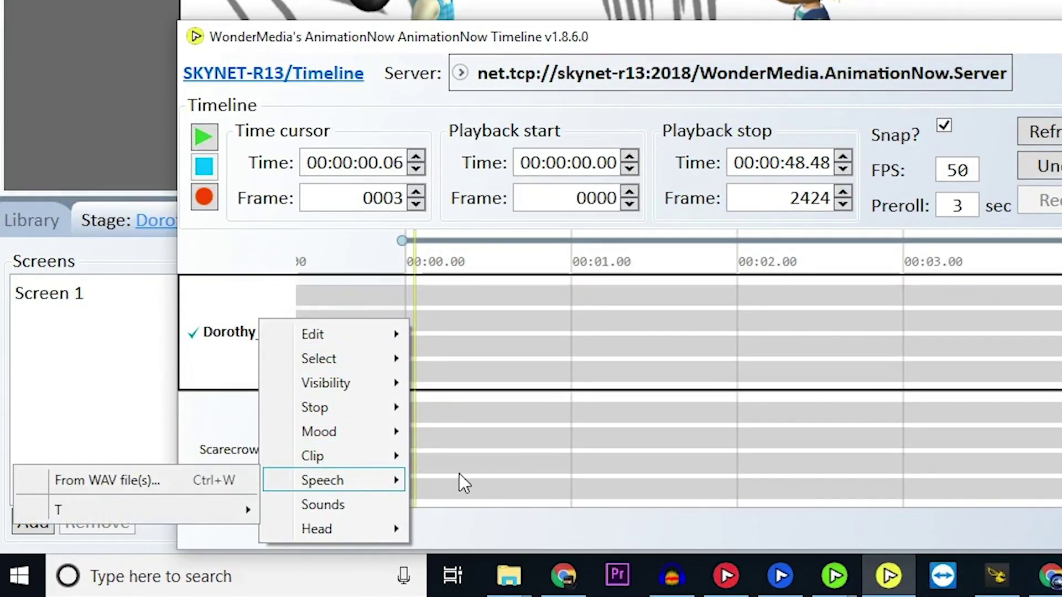
{"action": "left_click", "coordinate": [205, 474]}
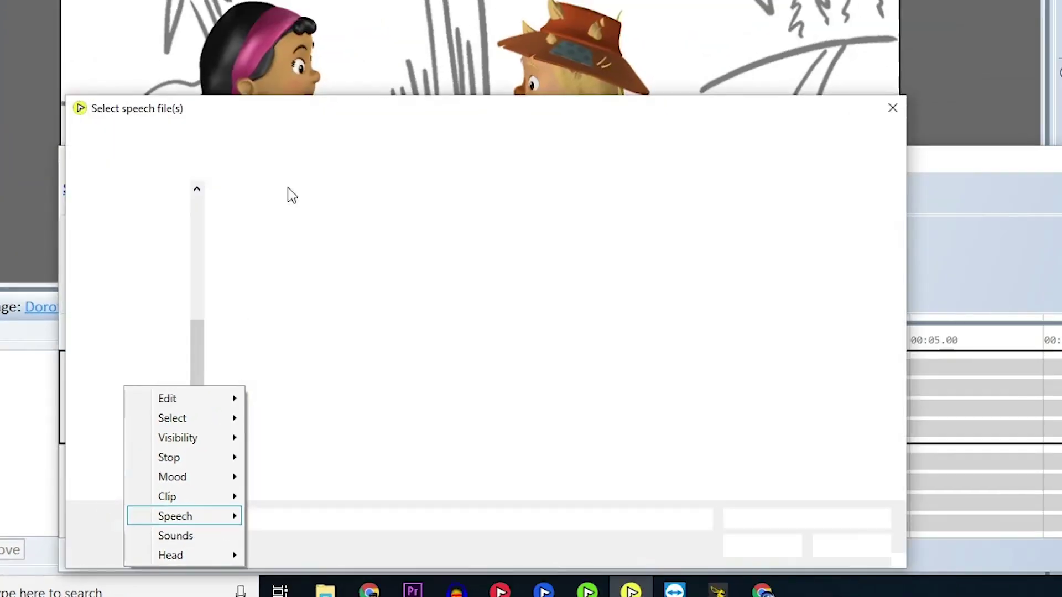
Import 'oz sequence 7 Dorothy v03' from scene 07 Scarecrow's 02_Vocal Performance > 02_WAV Exports folder.
{"action": "left_click", "coordinate": [154, 376]}
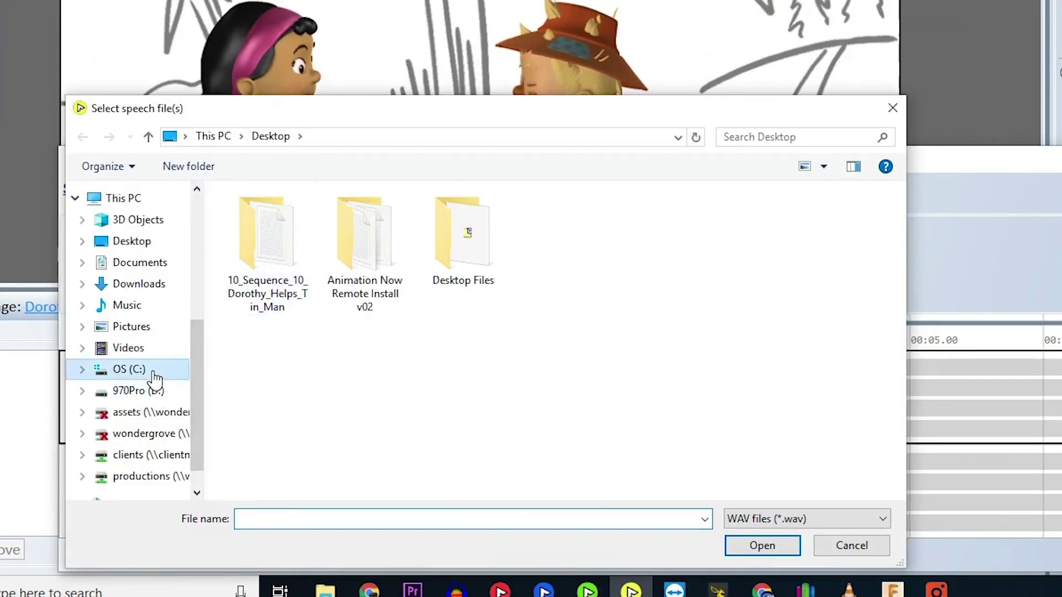
{"action": "scroll", "coordinate": [314, 350], "scroll_direction": "down", "scroll_amount": 2}
{"action": "left_click", "coordinate": [320, 492]}
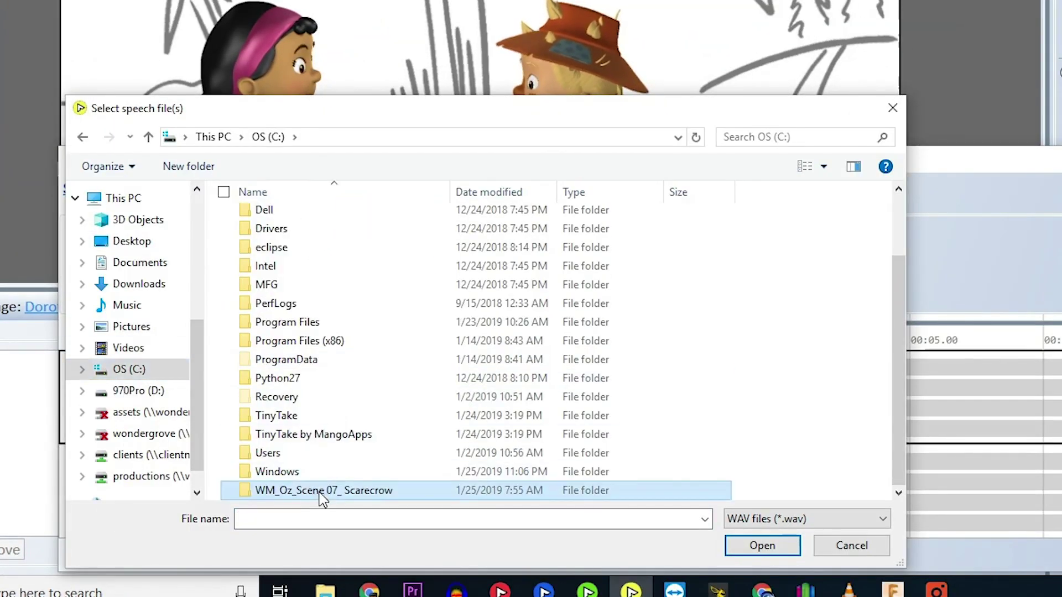
{"action": "double_click", "coordinate": [320, 492]}
{"action": "double_click", "coordinate": [351, 256]}
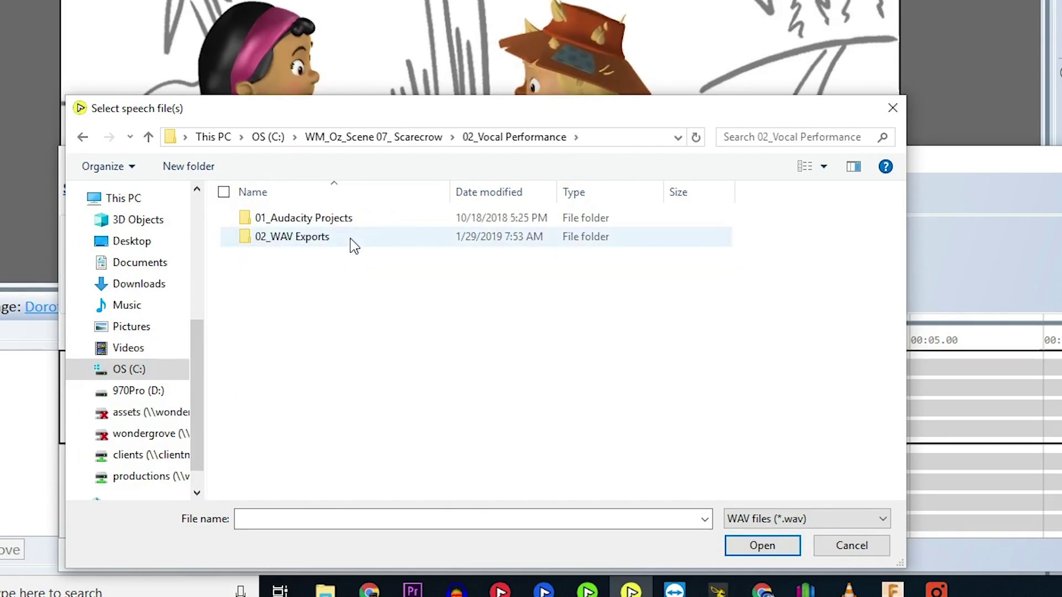
{"action": "double_click", "coordinate": [350, 238]}
{"action": "double_click", "coordinate": [362, 220]}
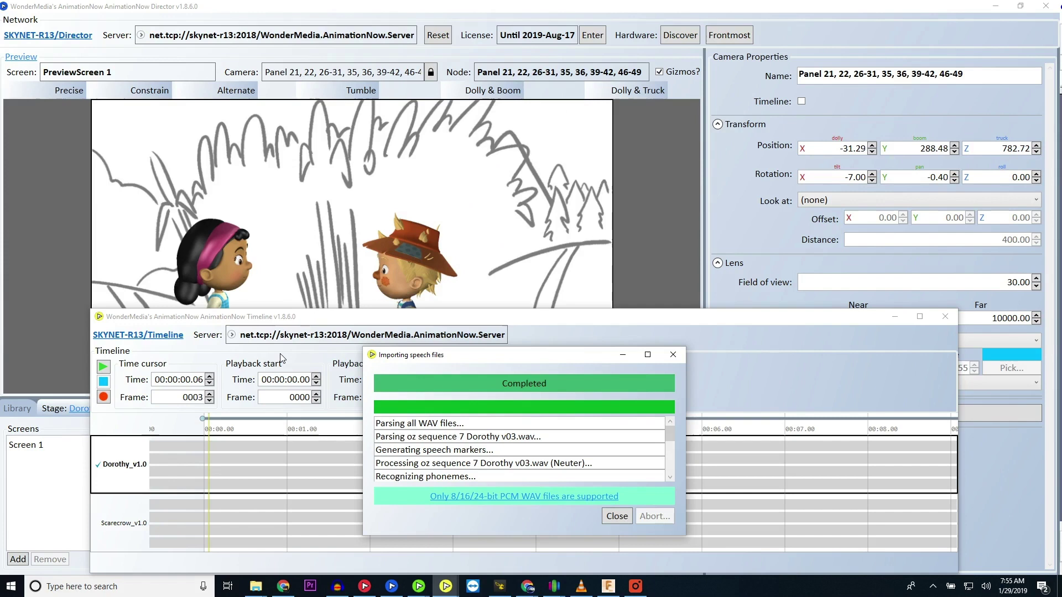
{"action": "left_click", "coordinate": [617, 516]}
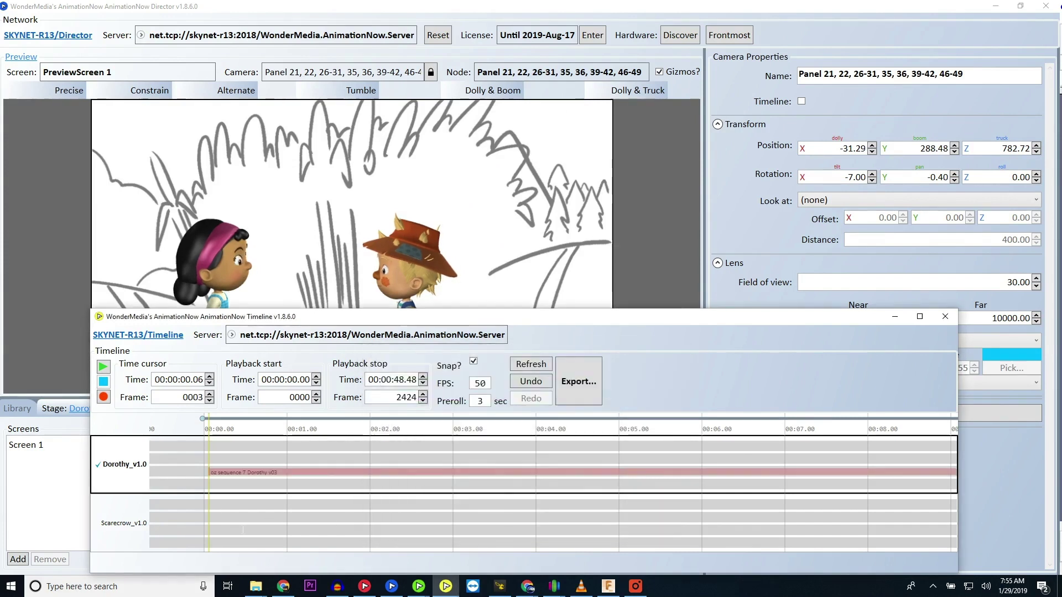
Import 'oz sequence 7 scarecrow v03' as speech on the Scarecrow track.
{"action": "right_click", "coordinate": [214, 526]}
{"action": "mouse_move", "coordinate": [176, 492]}
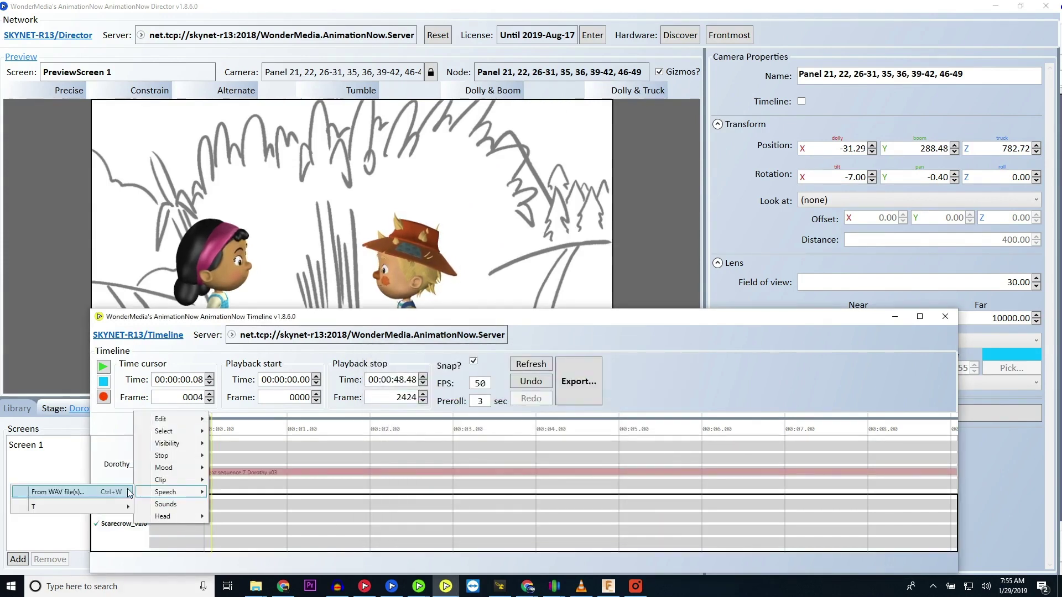
{"action": "left_click", "coordinate": [129, 493]}
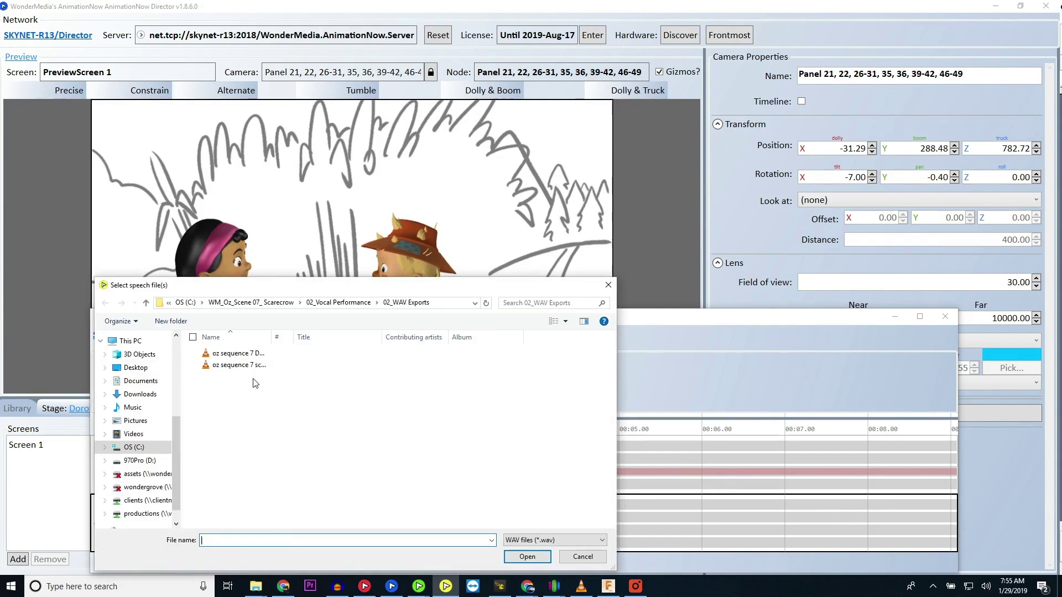
{"action": "double_click", "coordinate": [237, 365]}
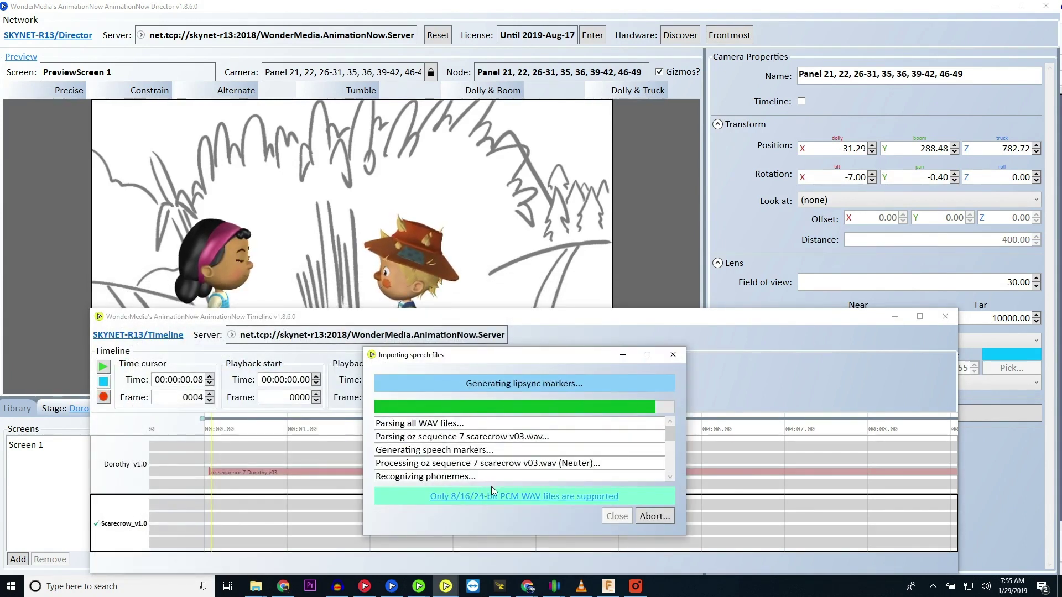
Close the Scarecrow import report and play back the scene with the new speech.
{"action": "left_click", "coordinate": [618, 517]}
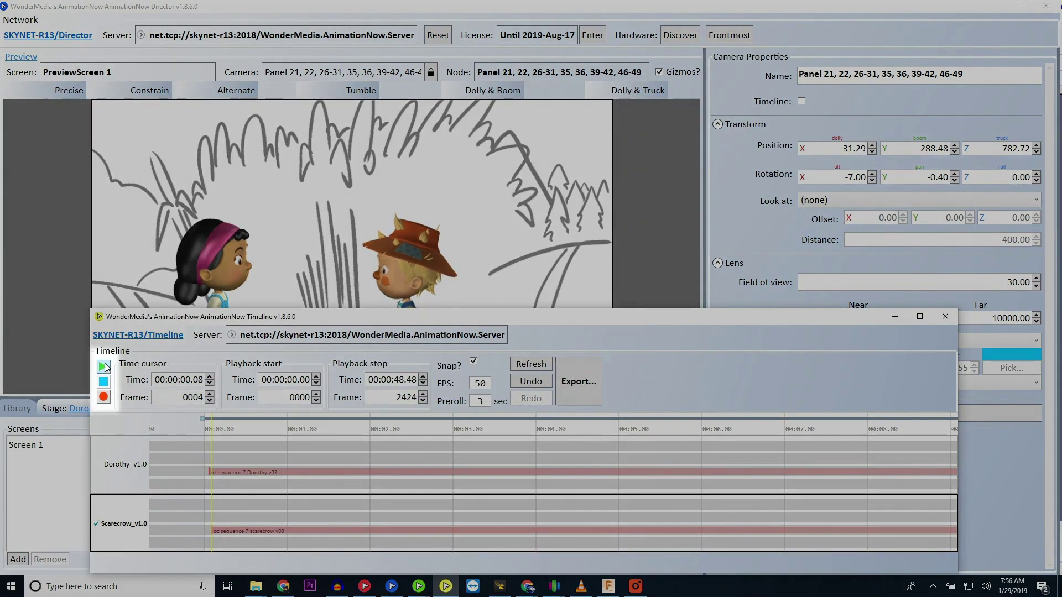
{"action": "left_click", "coordinate": [104, 366]}
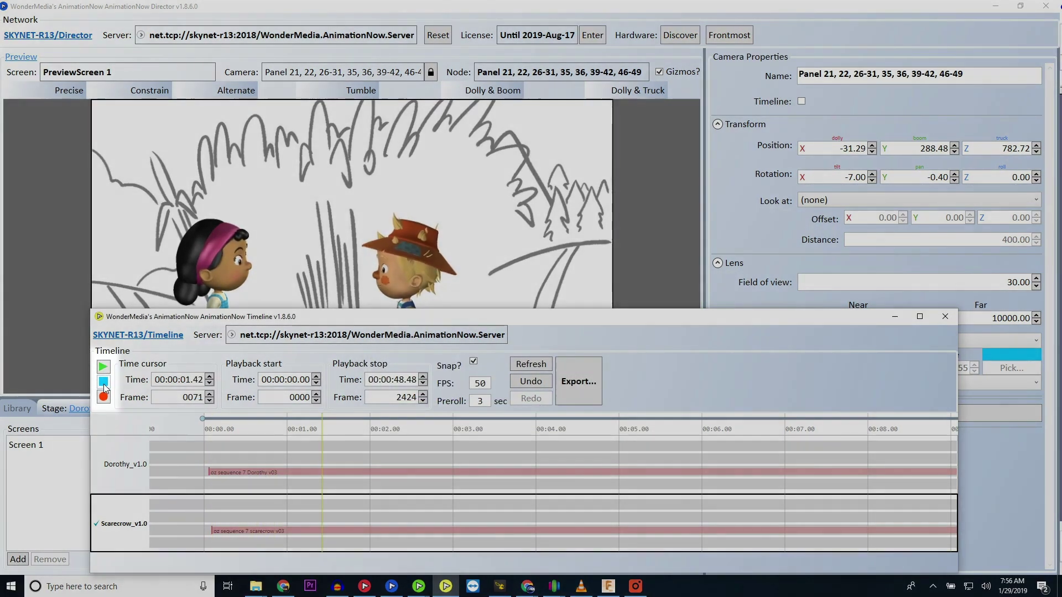
{"action": "left_click", "coordinate": [103, 382]}
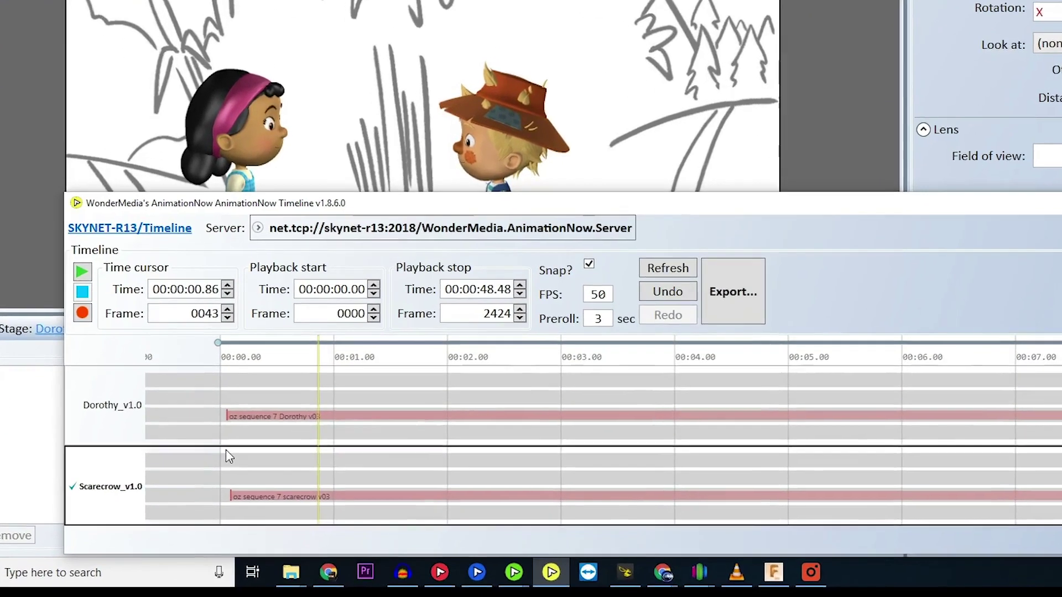
Zoom in and move Dorothy's and Scarecrow's speech clips to start at 00:00.00.
{"action": "scroll", "coordinate": [213, 496], "scroll_direction": "up", "scroll_amount": 5}
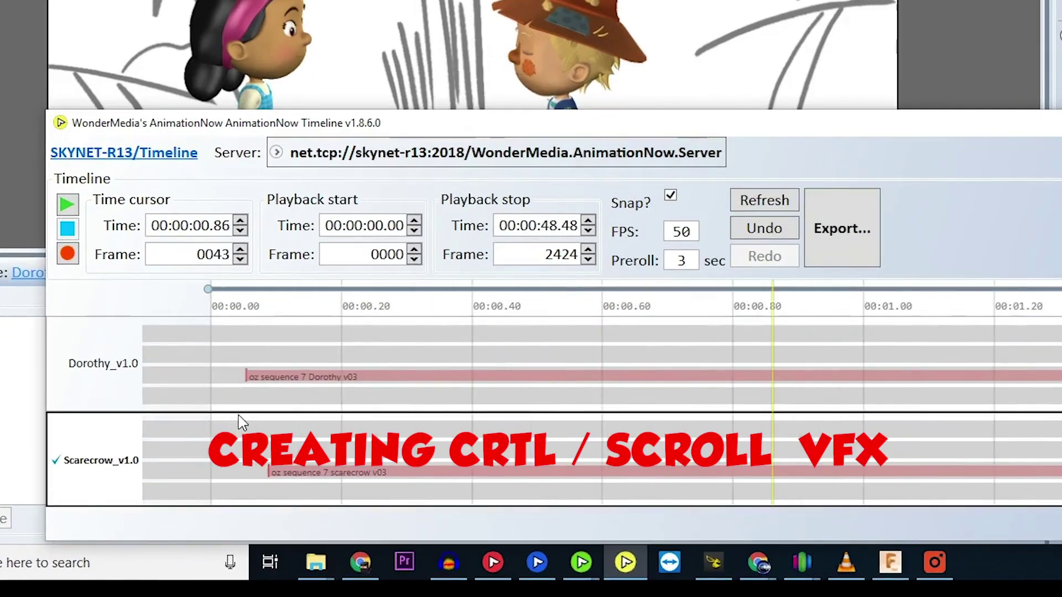
{"action": "scroll", "coordinate": [242, 422], "scroll_direction": "up", "scroll_amount": 8}
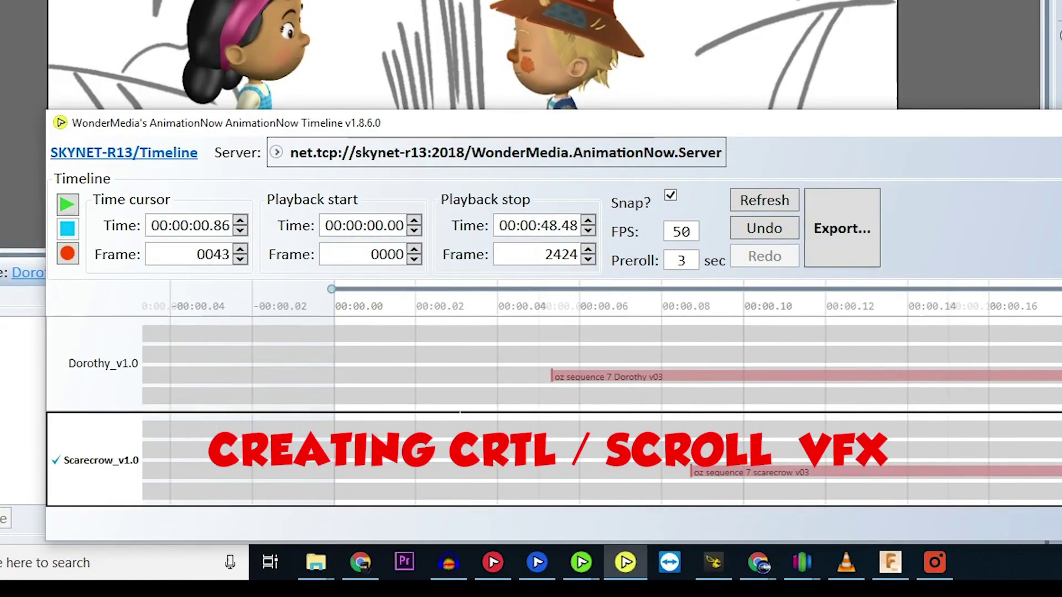
{"action": "left_click_drag", "start_coordinate": [579, 377], "coordinate": [363, 375]}
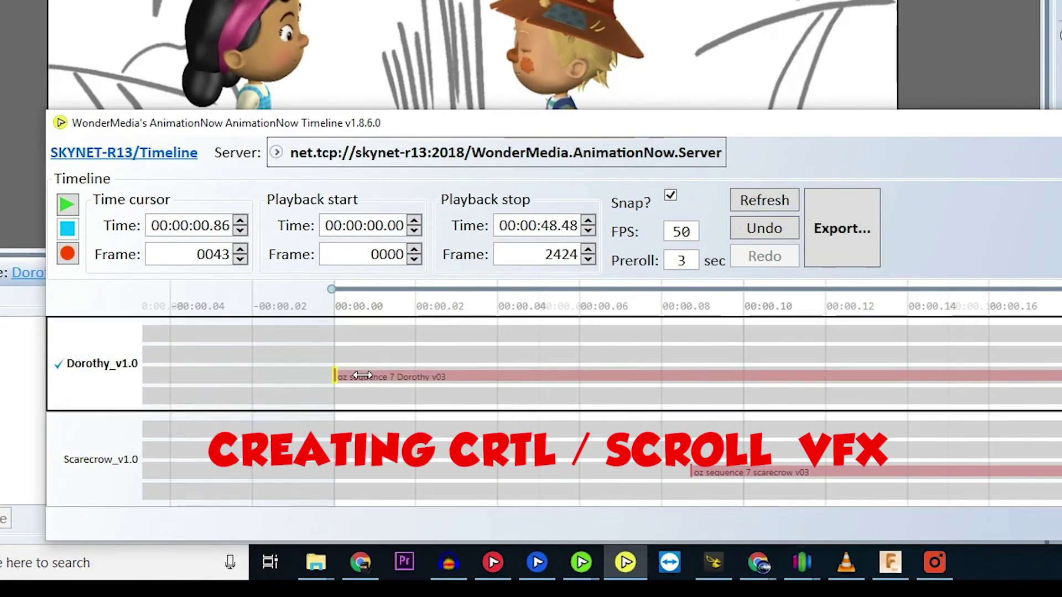
{"action": "left_click_drag", "start_coordinate": [694, 475], "coordinate": [367, 481]}
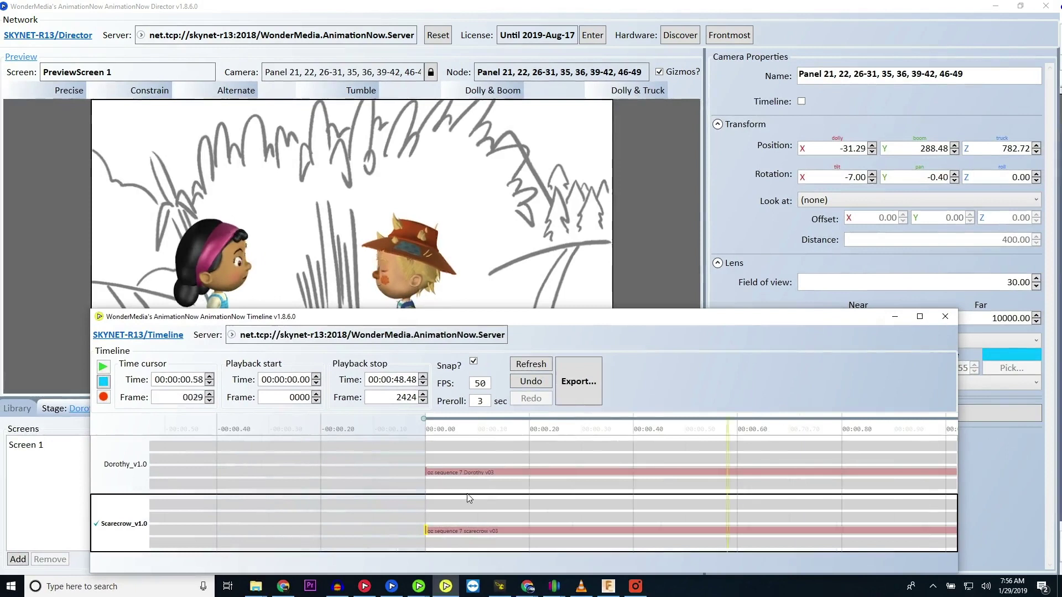
{"action": "scroll", "coordinate": [561, 512], "scroll_direction": "down", "scroll_amount": 5}
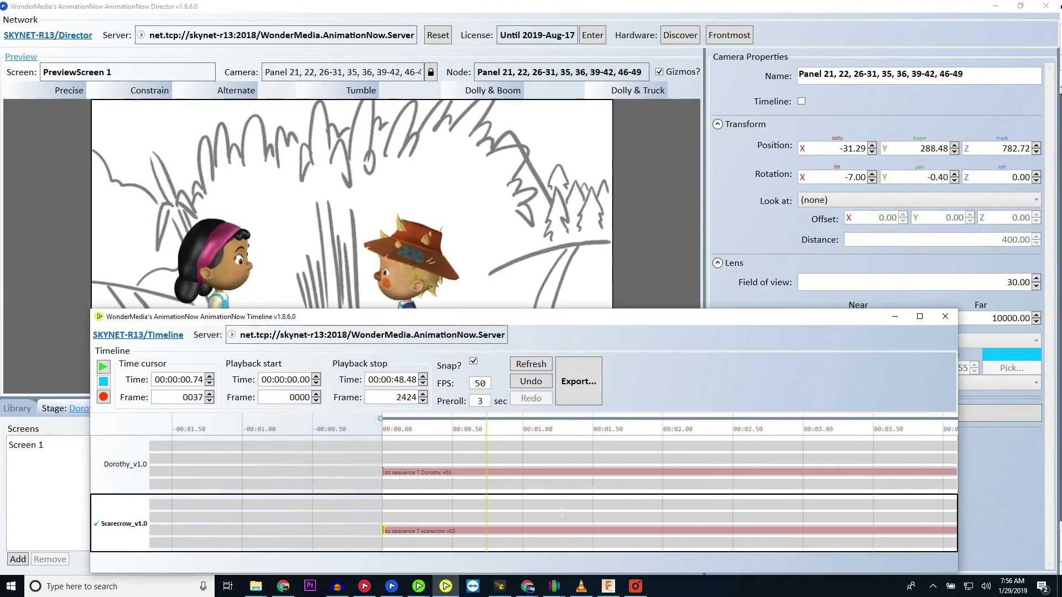
{"action": "scroll", "coordinate": [561, 513], "scroll_direction": "down", "scroll_amount": 6}
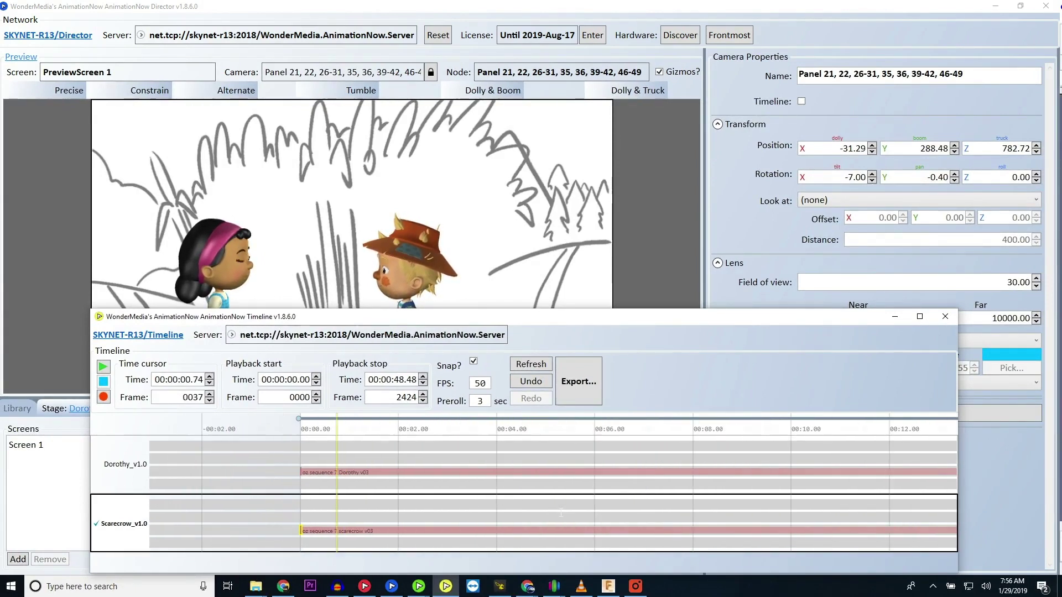
{"action": "scroll", "coordinate": [561, 512], "scroll_direction": "up", "scroll_amount": 3}
{"action": "scroll", "coordinate": [560, 513], "scroll_direction": "down", "scroll_amount": 1}
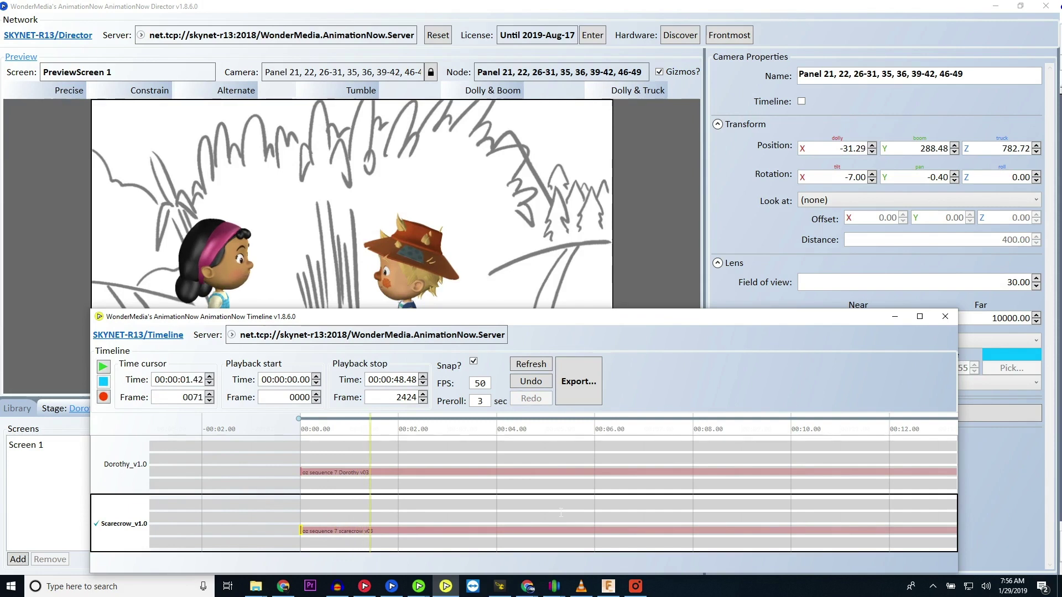
{"action": "scroll", "coordinate": [560, 513], "scroll_direction": "right", "scroll_amount": 3}
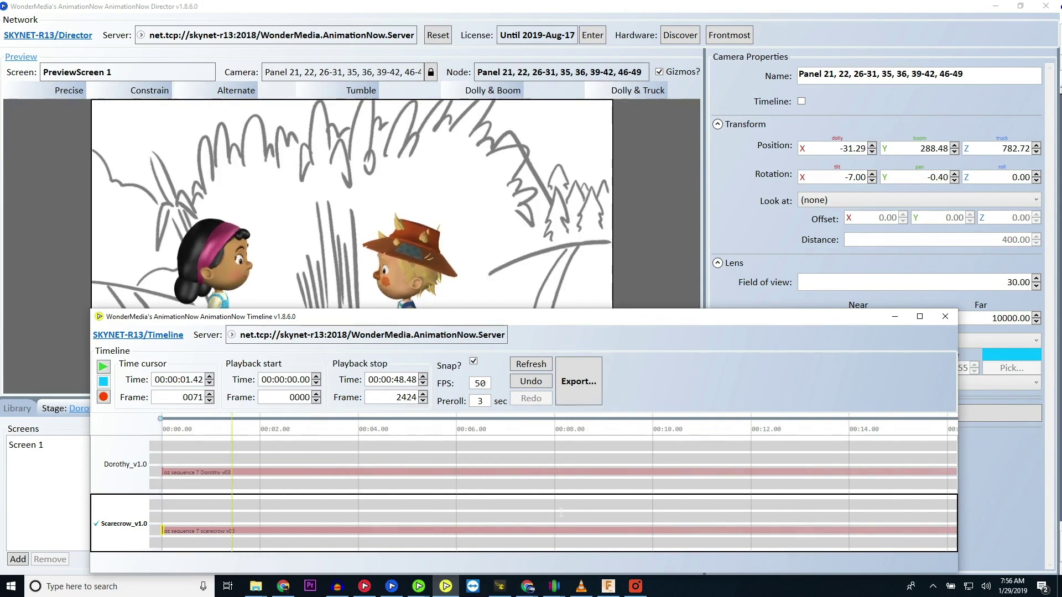
{"action": "scroll", "coordinate": [561, 512], "scroll_direction": "down", "scroll_amount": 2}
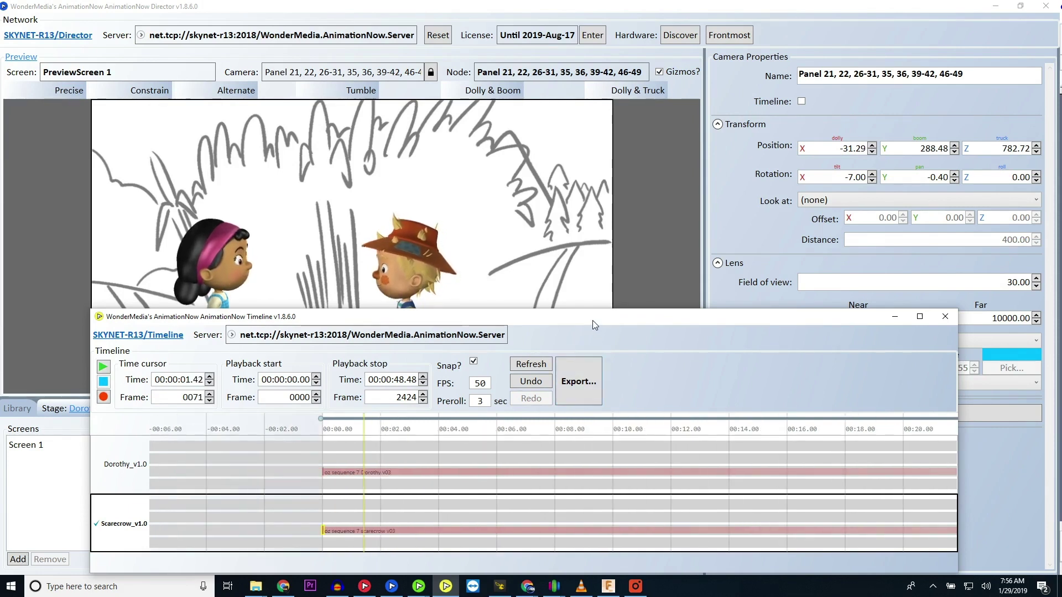
{"action": "left_click_drag", "start_coordinate": [592, 320], "coordinate": [612, 393]}
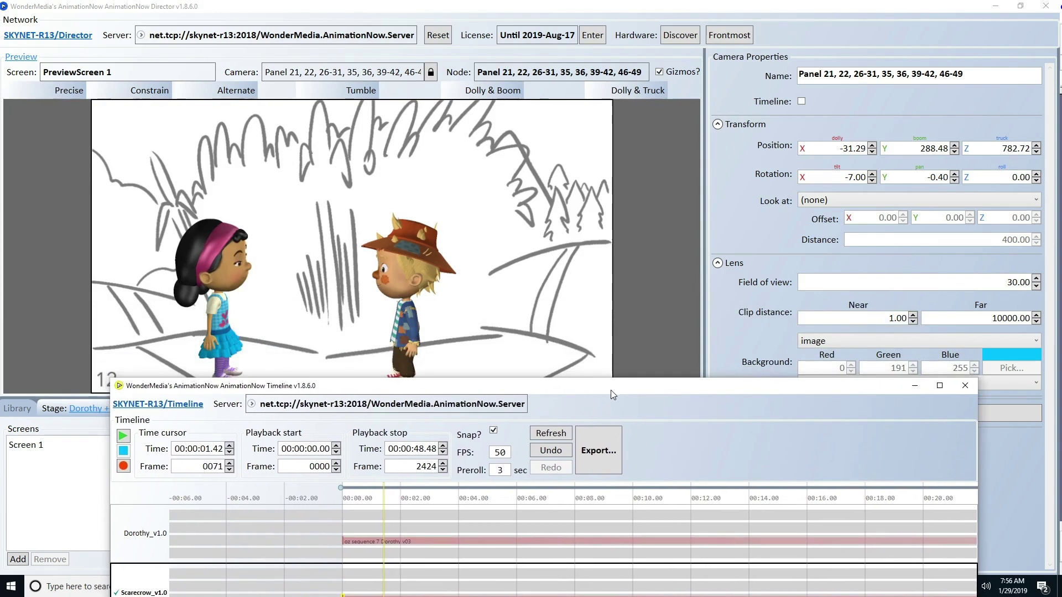
{"action": "left_click", "coordinate": [122, 436]}
{"action": "left_click", "coordinate": [123, 451]}
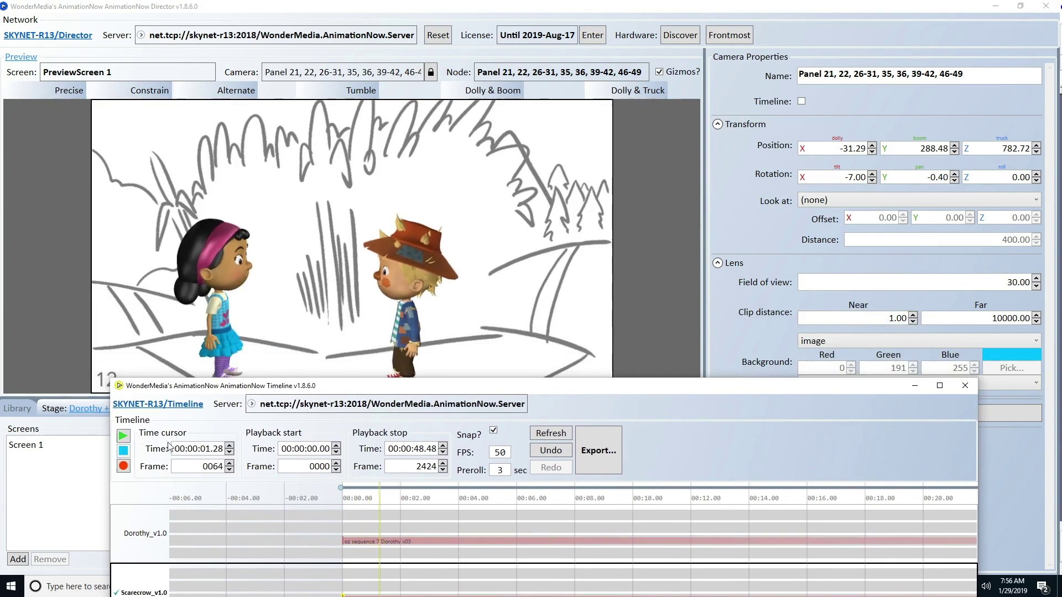
{"action": "left_click_drag", "start_coordinate": [560, 394], "coordinate": [541, 359]}
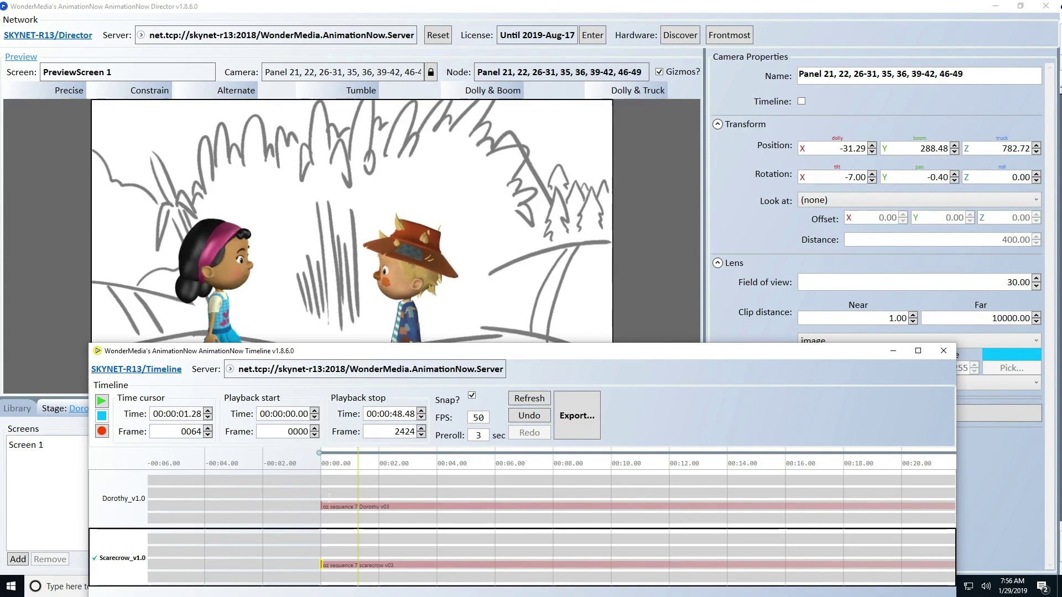
Add 'can you hear me' at Dorothy's track start and 'confused' on Scarecrow at 2.76 s.
{"action": "right_click", "coordinate": [323, 493]}
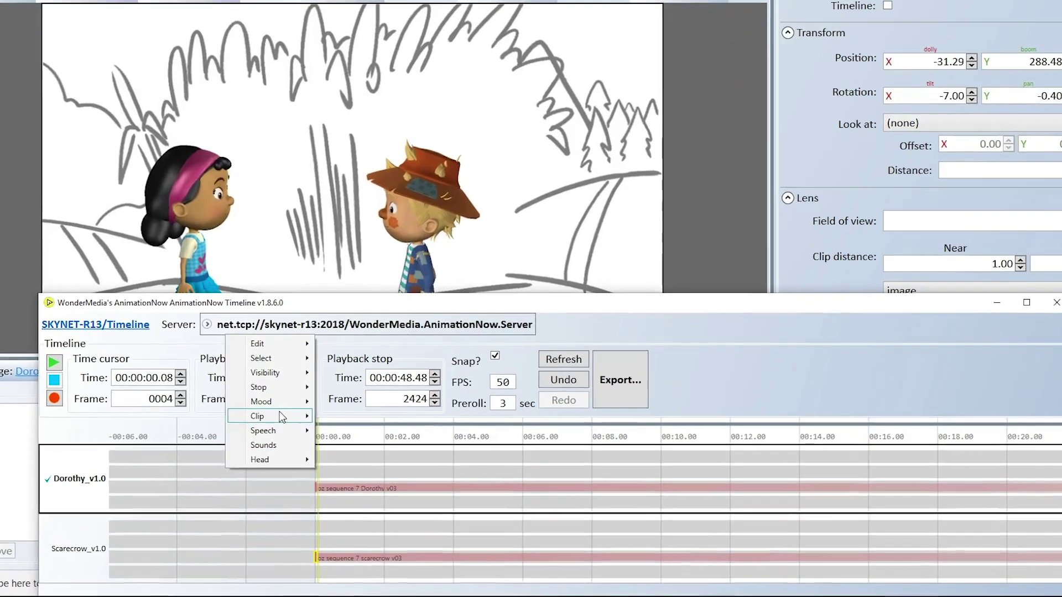
{"action": "mouse_move", "coordinate": [282, 417]}
{"action": "mouse_move", "coordinate": [206, 139]}
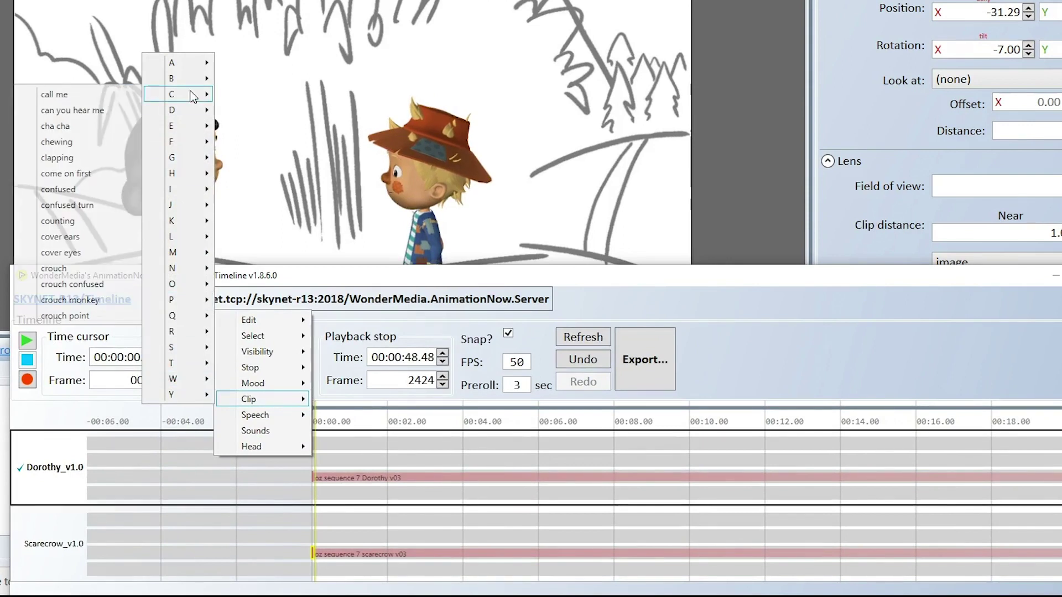
{"action": "left_click", "coordinate": [72, 110]}
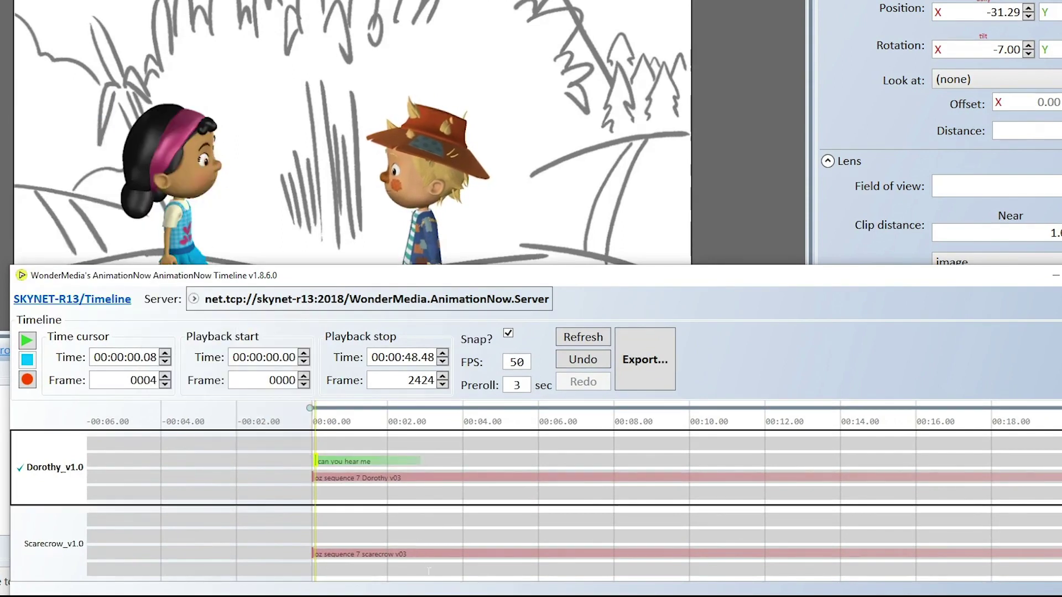
{"action": "right_click", "coordinate": [417, 530]}
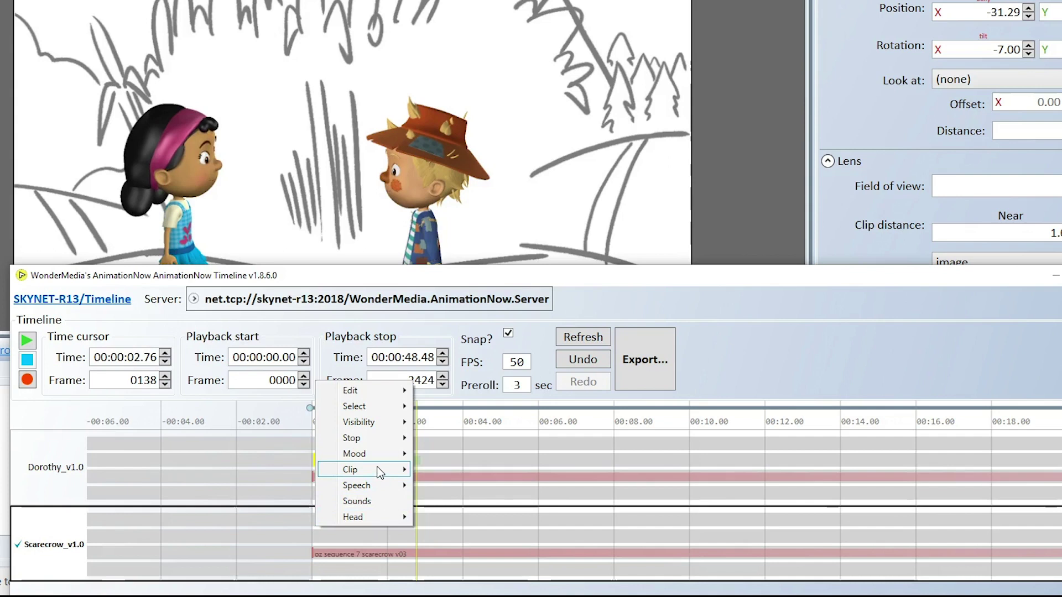
{"action": "mouse_move", "coordinate": [381, 471]}
{"action": "mouse_move", "coordinate": [291, 164]}
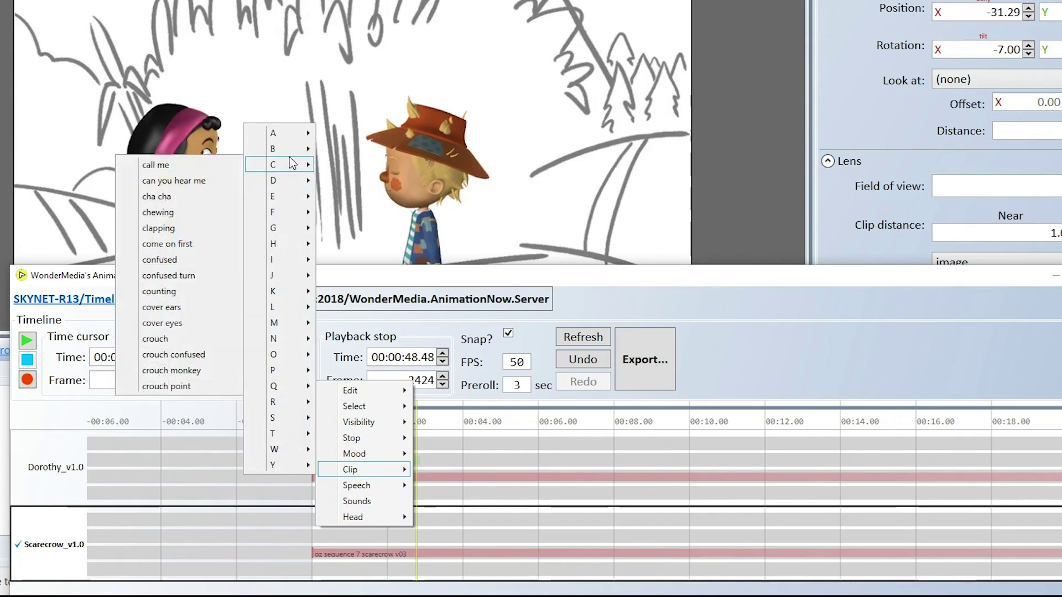
{"action": "left_click", "coordinate": [166, 260]}
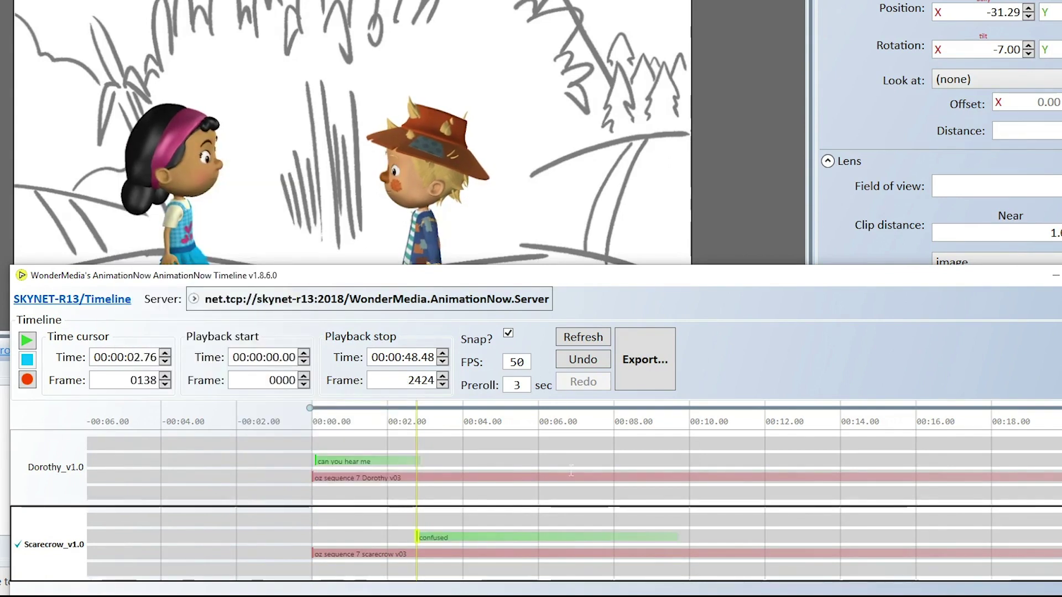
Add Dorothy's 'dance butterfly' clip and move it to start near 3.4 seconds.
{"action": "right_click", "coordinate": [564, 463]}
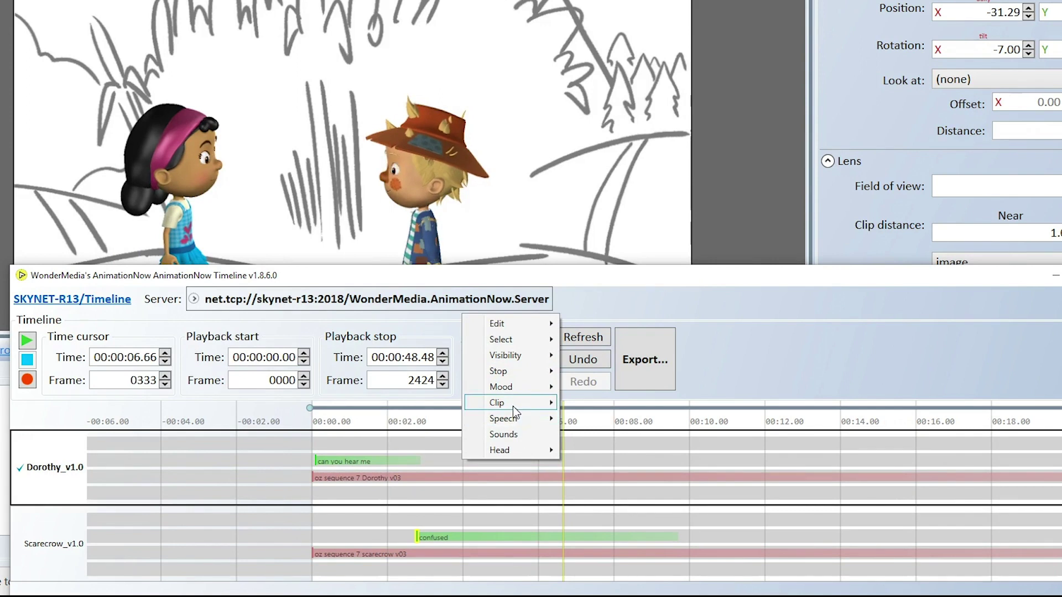
{"action": "mouse_move", "coordinate": [514, 412]}
{"action": "mouse_move", "coordinate": [457, 129]}
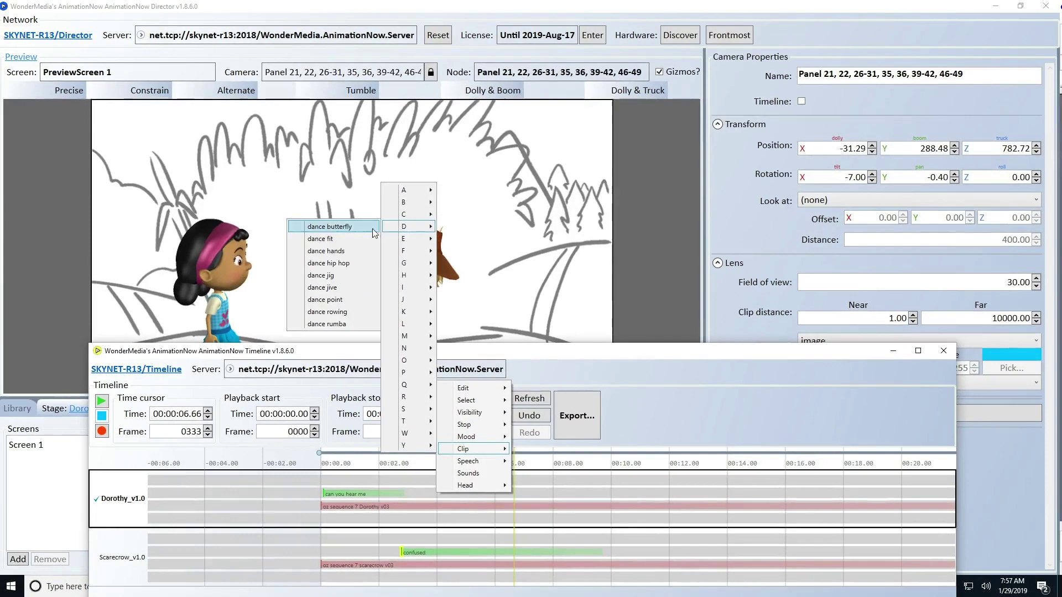
{"action": "left_click", "coordinate": [374, 233]}
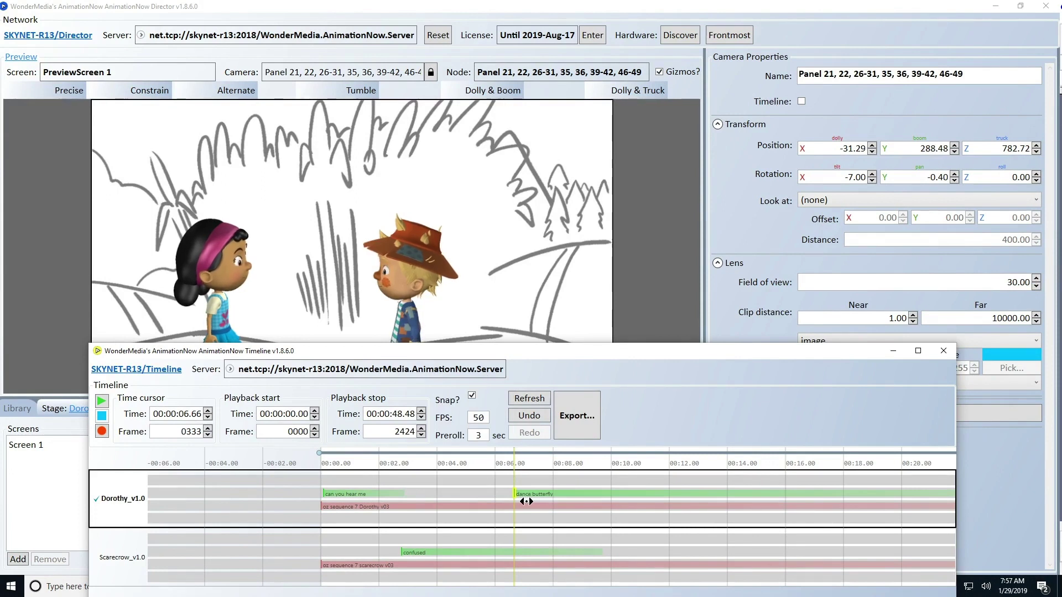
{"action": "left_click_drag", "start_coordinate": [526, 501], "coordinate": [460, 503]}
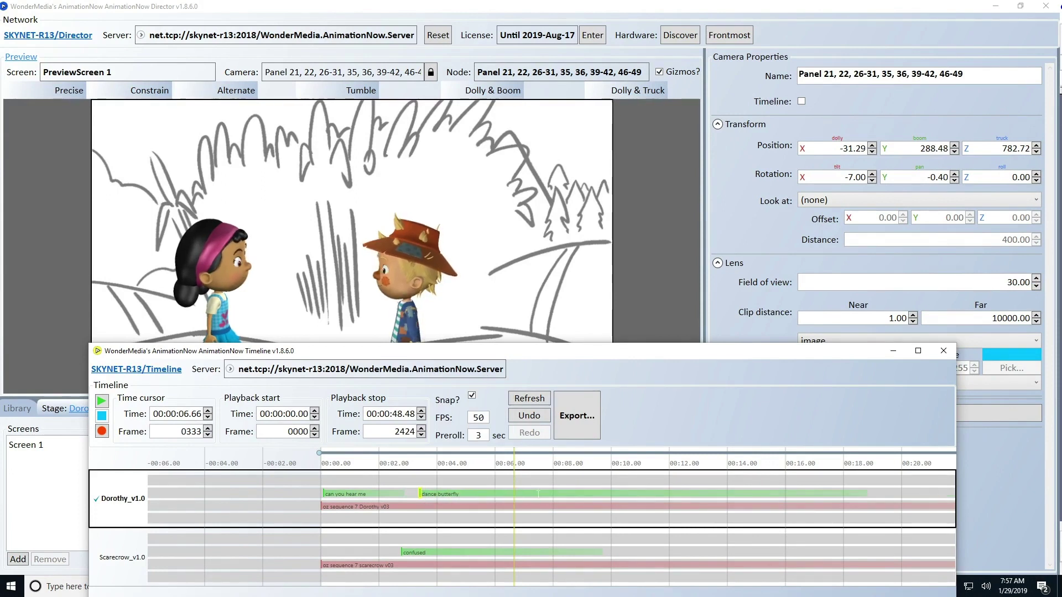
Make Dorothy's clips stop at 5.90 seconds.
{"action": "right_click", "coordinate": [492, 495]}
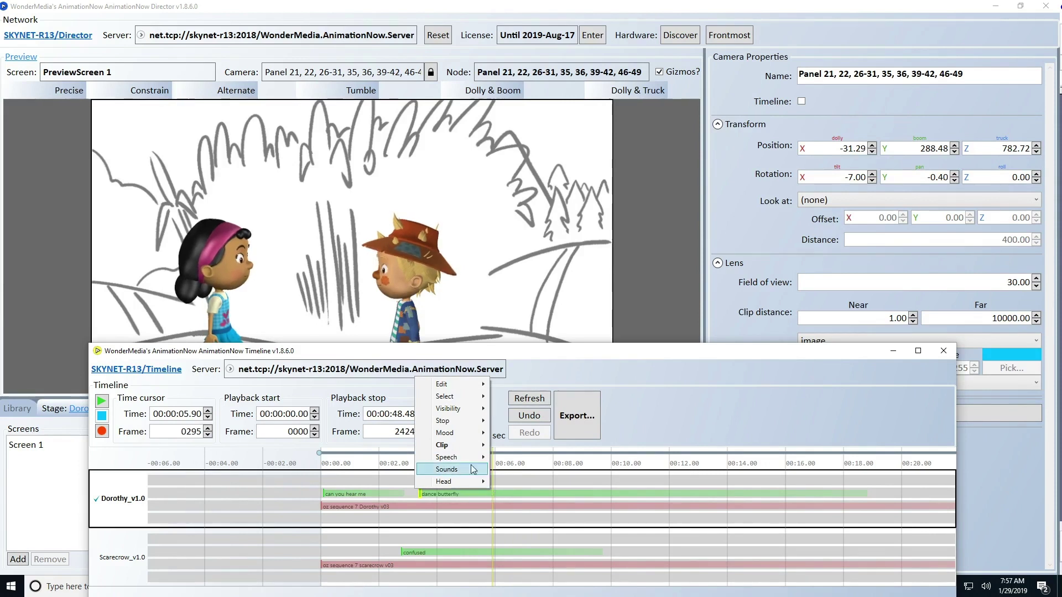
{"action": "mouse_move", "coordinate": [472, 424]}
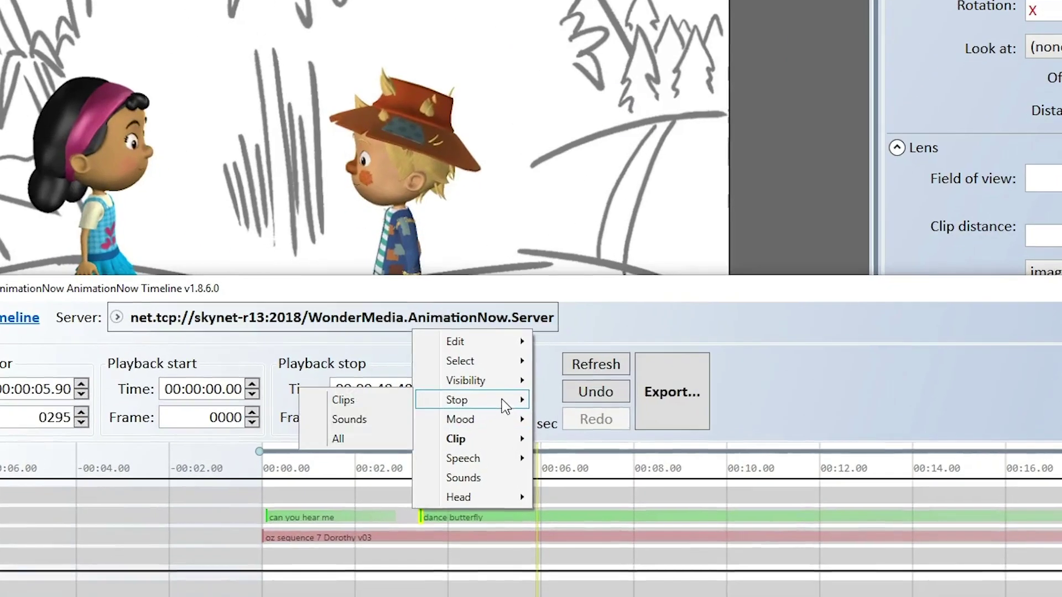
{"action": "left_click", "coordinate": [372, 403]}
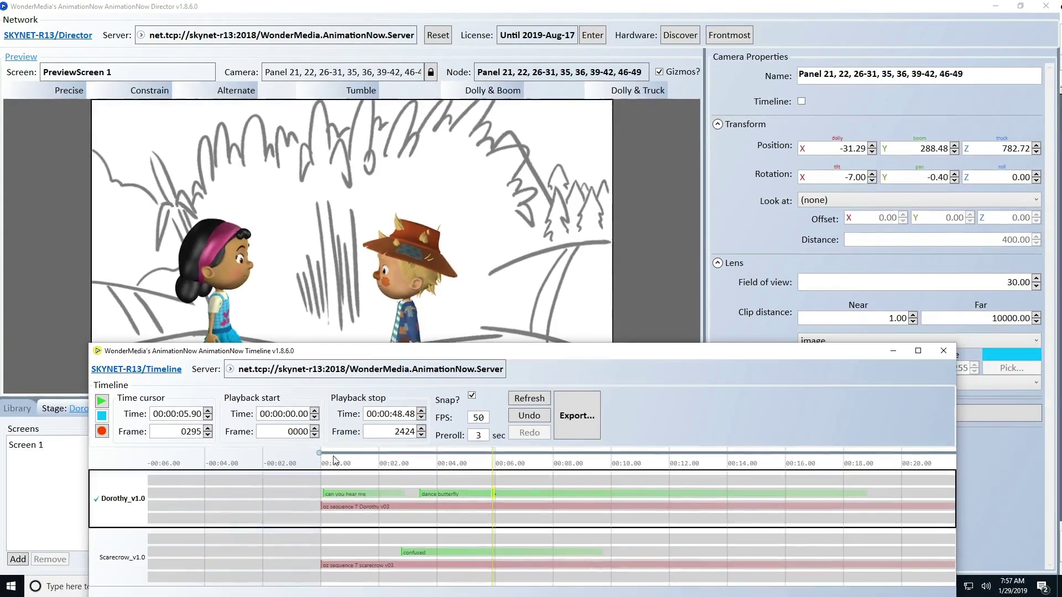
Preview the animation from about 2 s and 3.2 s, then reset playback start to about 1 s.
{"action": "left_click_drag", "start_coordinate": [326, 462], "coordinate": [392, 464]}
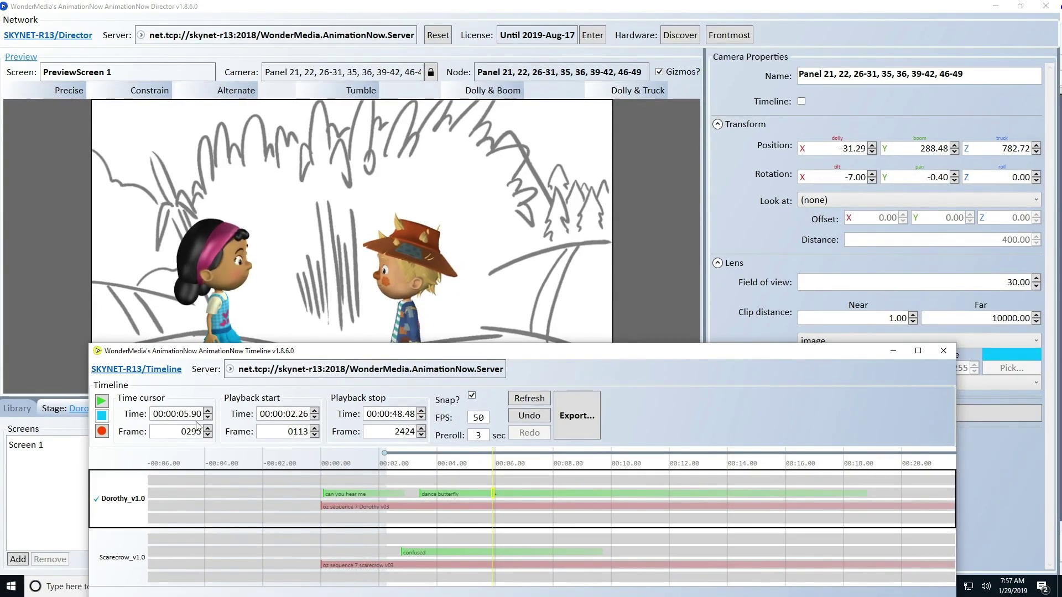
{"action": "key", "text": "space"}
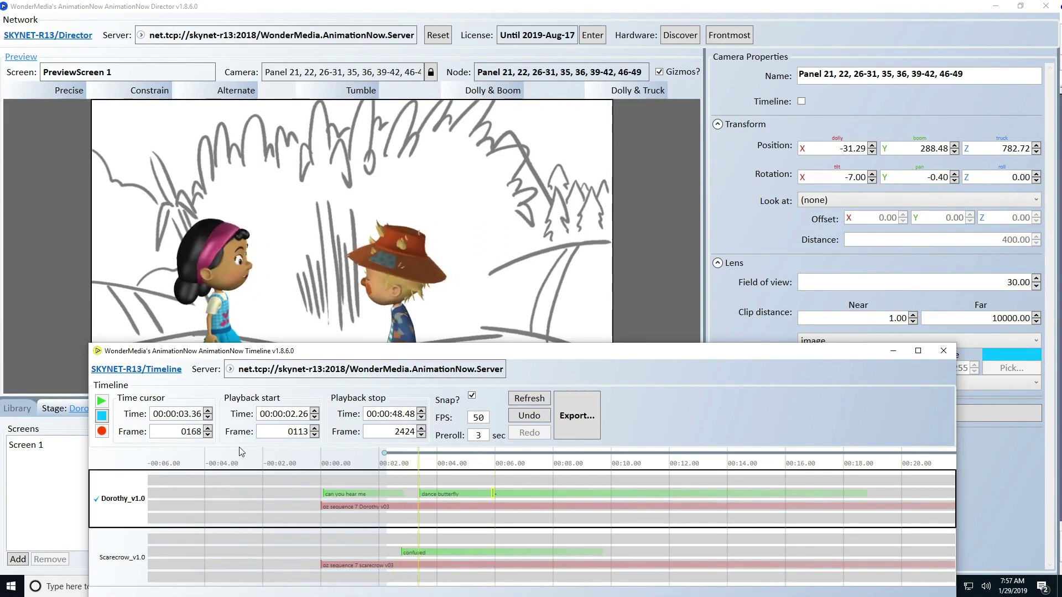
{"action": "scroll", "coordinate": [452, 507], "scroll_direction": "up", "scroll_amount": 3}
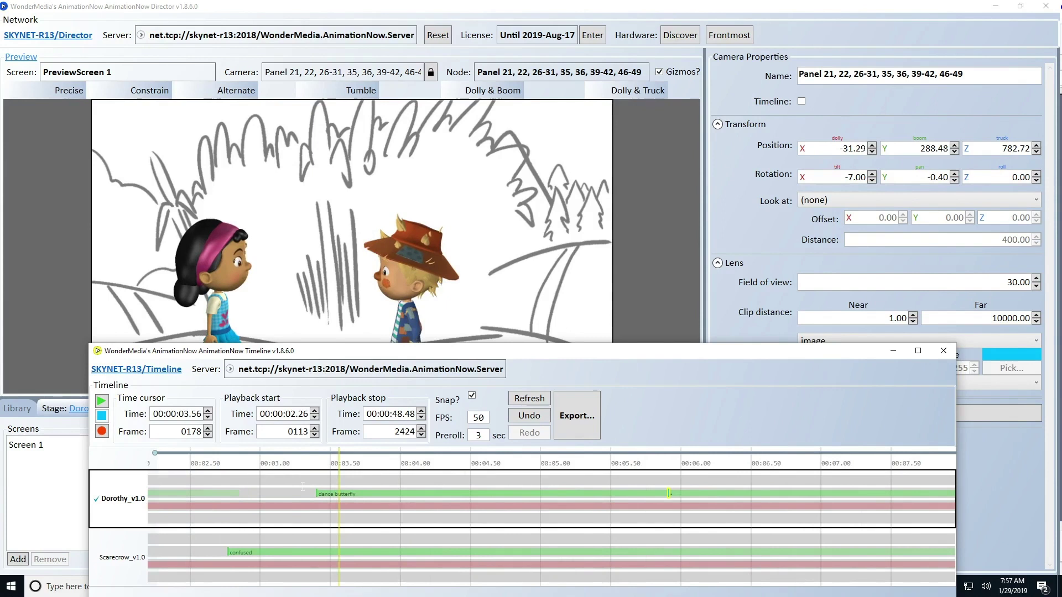
{"action": "left_click_drag", "start_coordinate": [242, 447], "coordinate": [298, 463]}
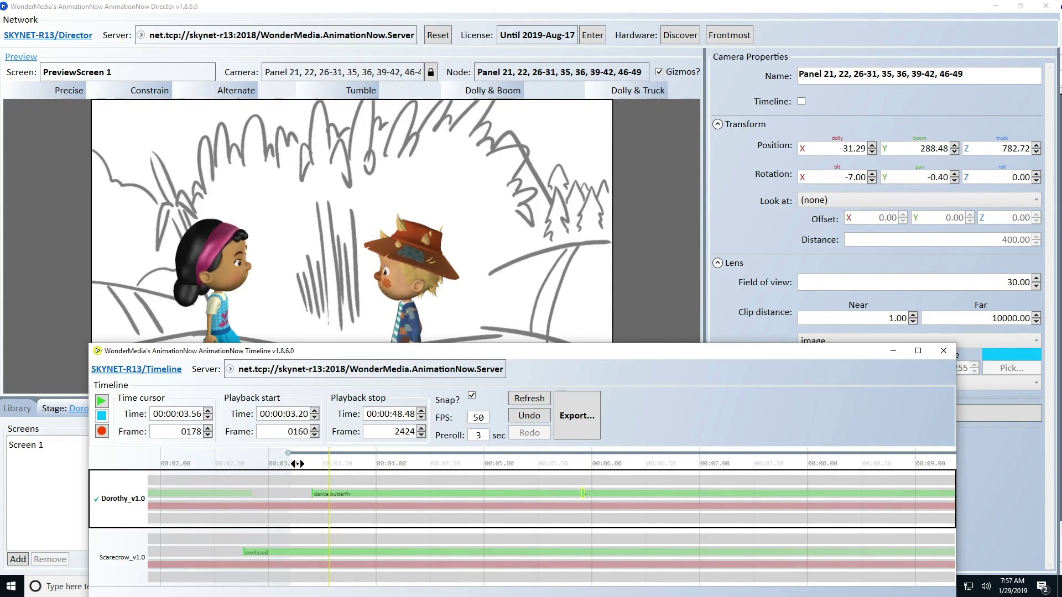
{"action": "key", "text": "space"}
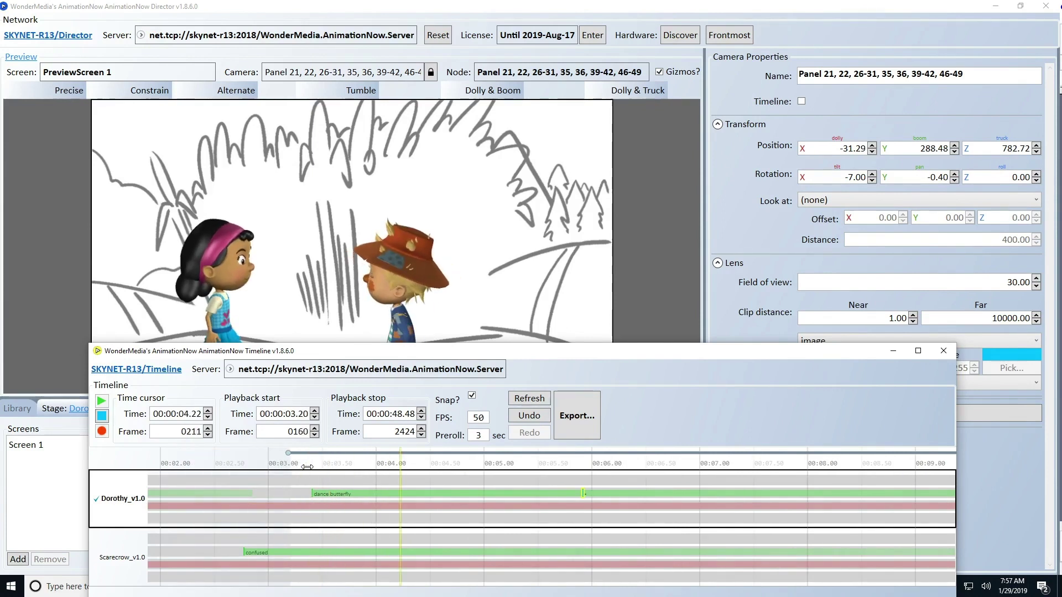
{"action": "scroll", "coordinate": [550, 525], "scroll_direction": "down", "scroll_amount": 5}
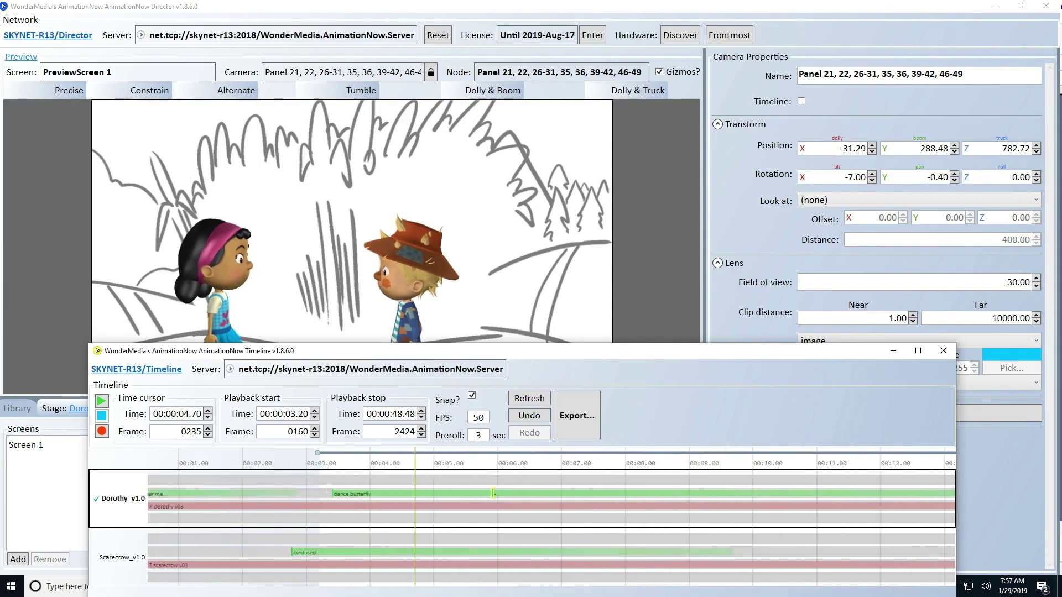
{"action": "left_click_drag", "start_coordinate": [327, 462], "coordinate": [228, 461]}
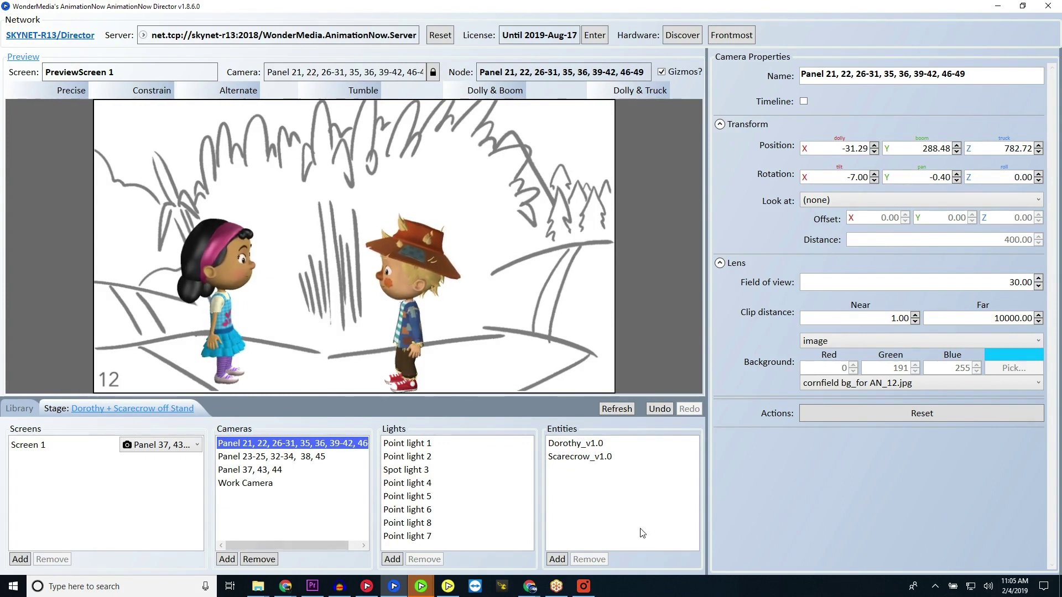
{"action": "mouse_move", "coordinate": [391, 588]}
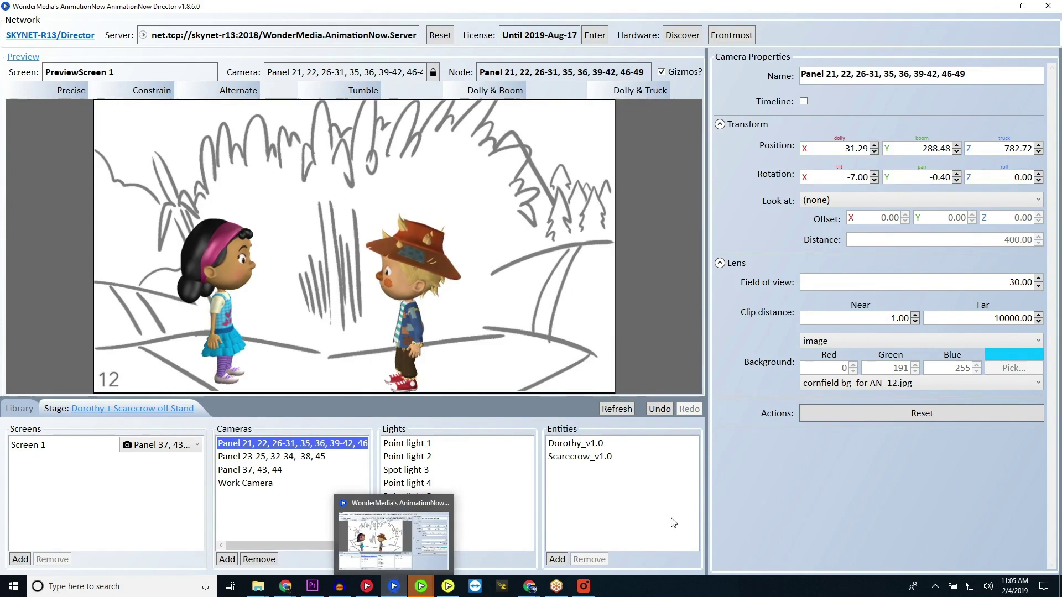
{"action": "left_click", "coordinate": [18, 409]}
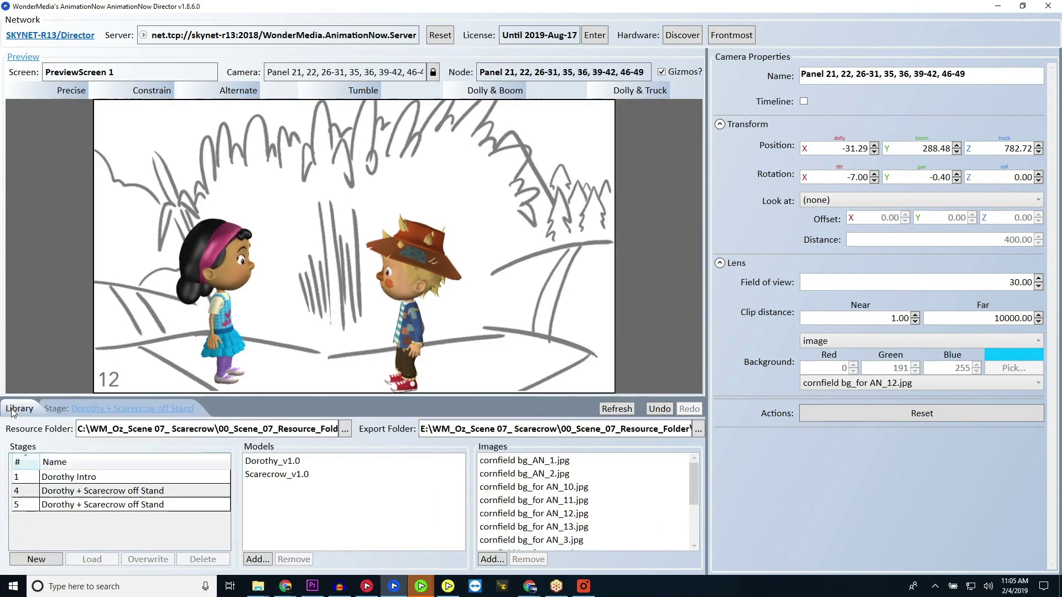
{"action": "left_click", "coordinate": [56, 408]}
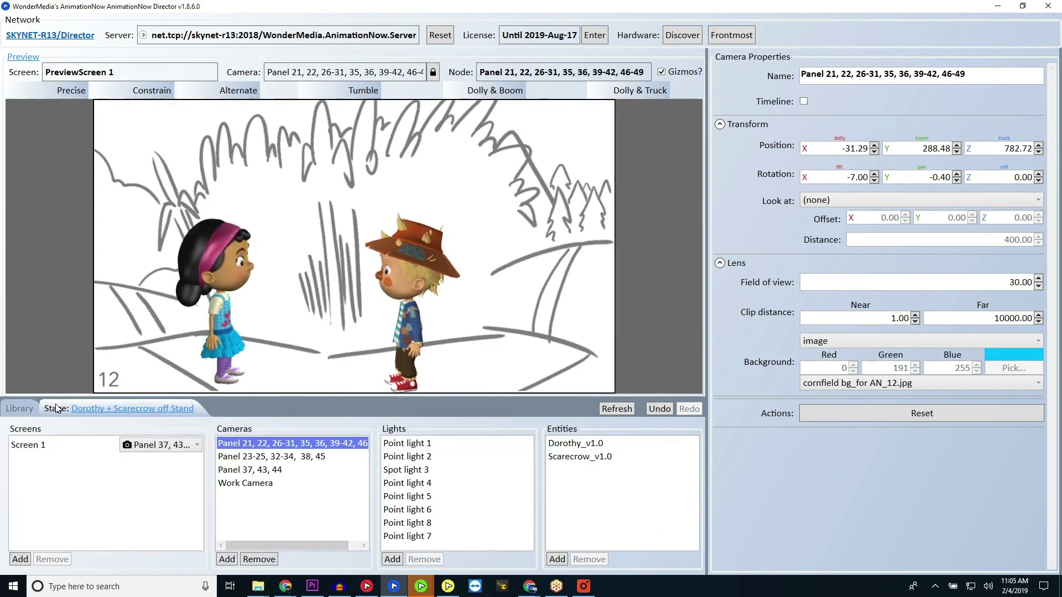
Save the stage to a new preset named 'Dorothy + Scarecrow off Stand - COMPLETED'.
{"action": "left_click", "coordinate": [103, 414]}
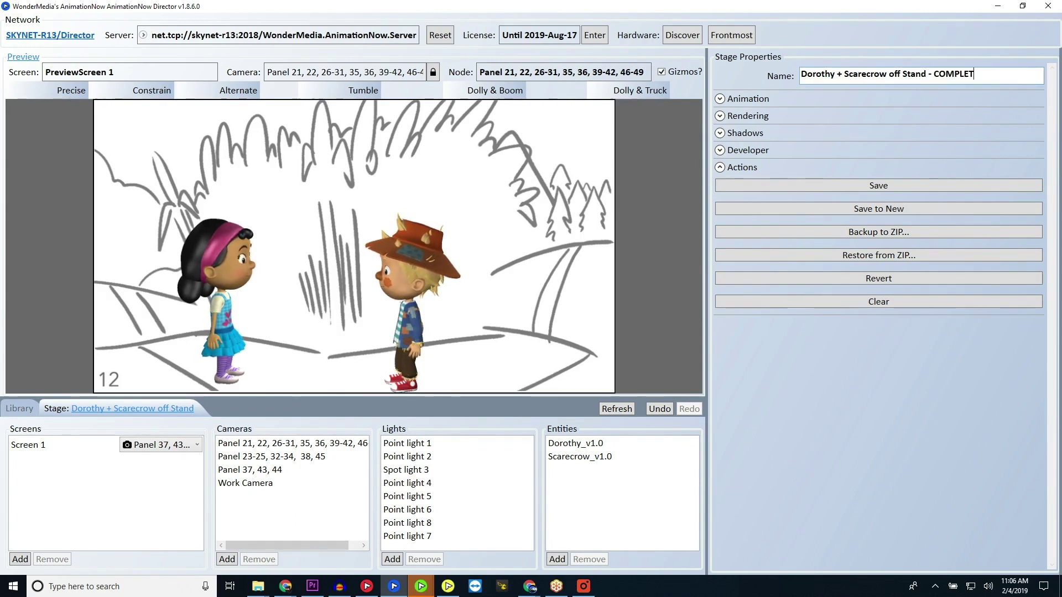
{"action": "left_click", "coordinate": [906, 209]}
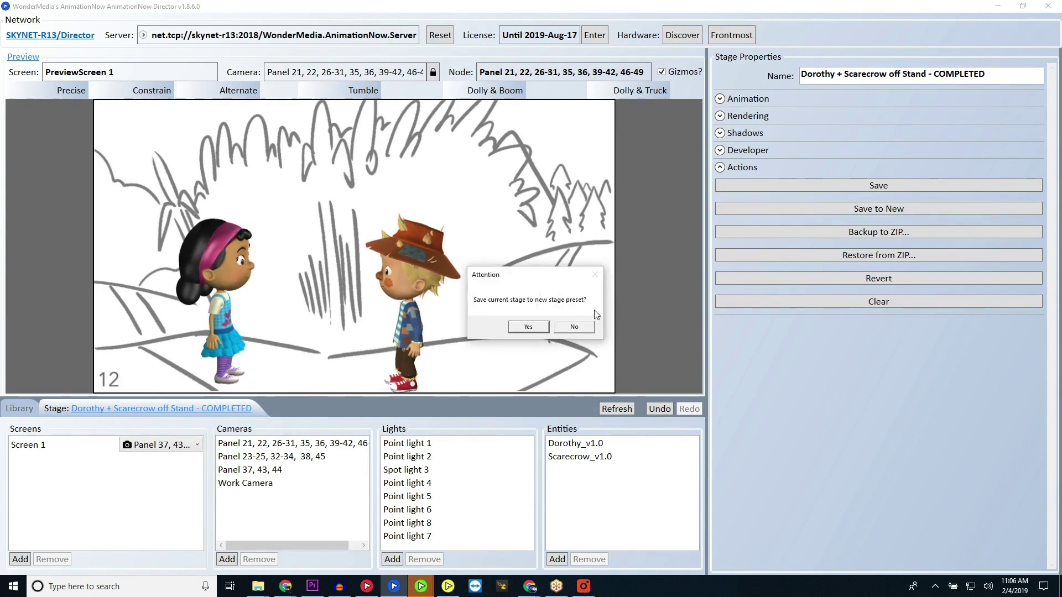
{"action": "left_click", "coordinate": [537, 328]}
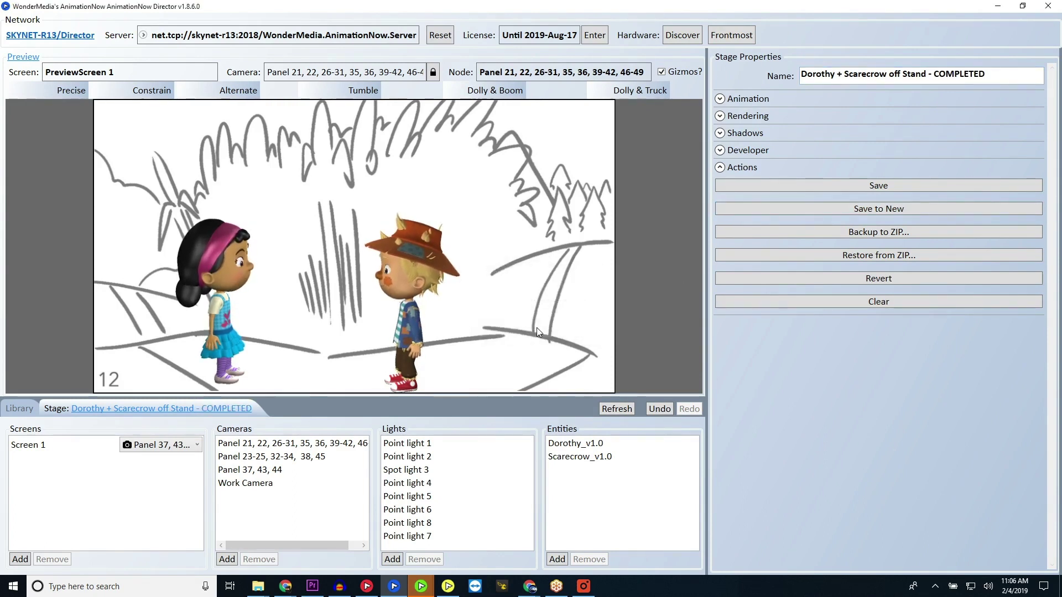
Browse the stage Library and select the new 'Dorothy + Scarecrow off Stand - COMPLETED' preset.
{"action": "left_click", "coordinate": [20, 412]}
{"action": "left_click", "coordinate": [107, 478]}
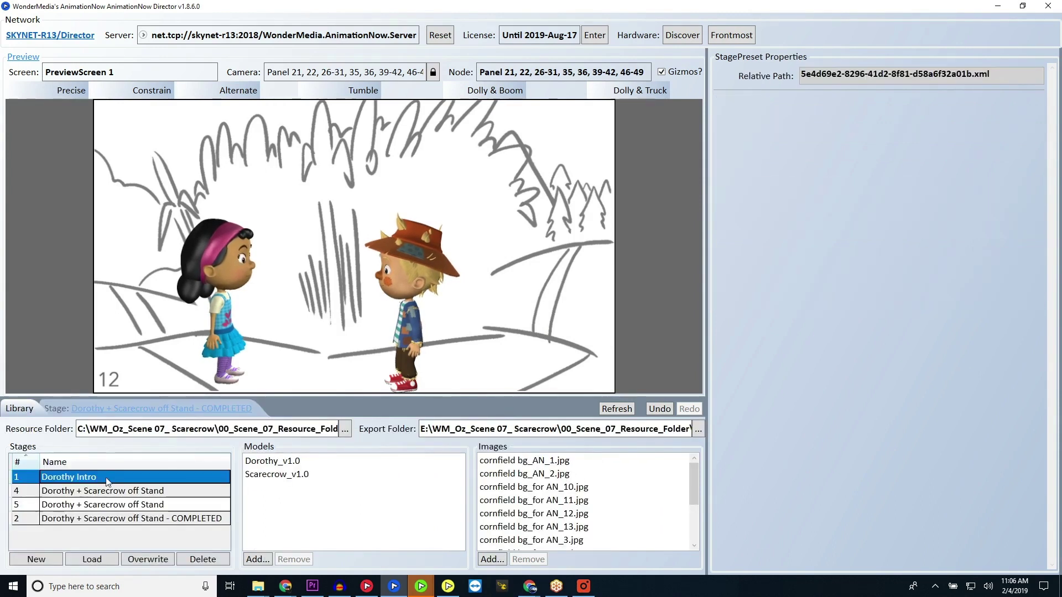
{"action": "left_click", "coordinate": [112, 491]}
{"action": "left_click", "coordinate": [116, 506]}
{"action": "left_click", "coordinate": [116, 519]}
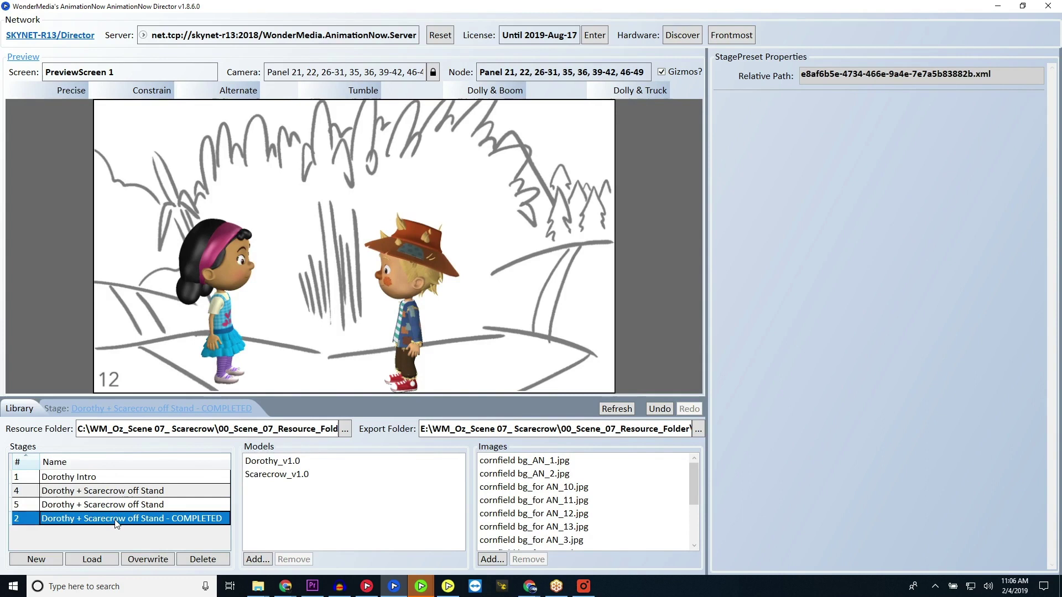